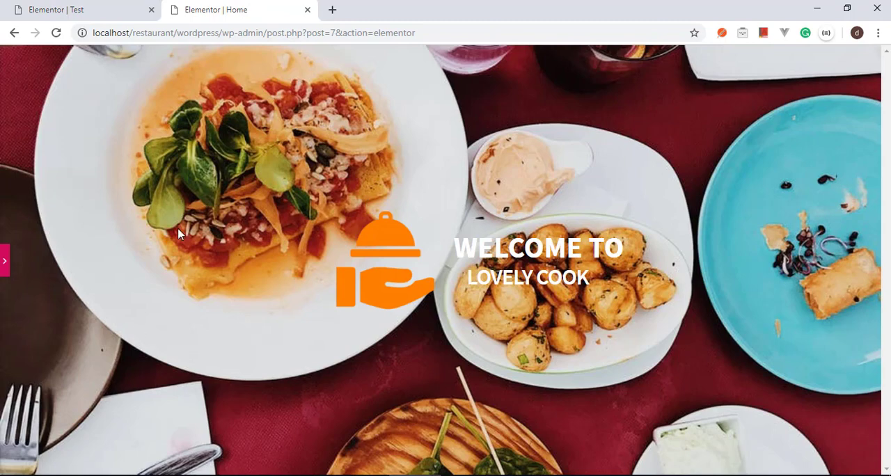
# Step: Add a single-column section below the hero banner and set its boxed content width to 1000
pyautogui.click(5, 263)
pyautogui.scroll(-3, 445, 265)
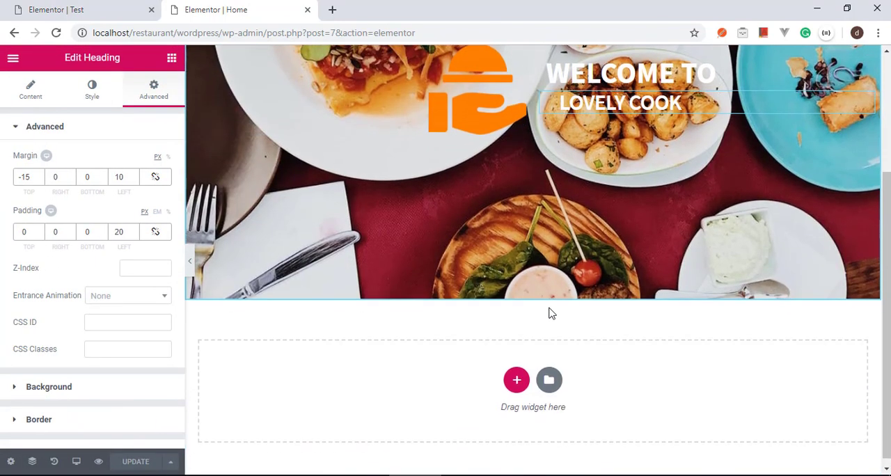
pyautogui.click(516, 376)
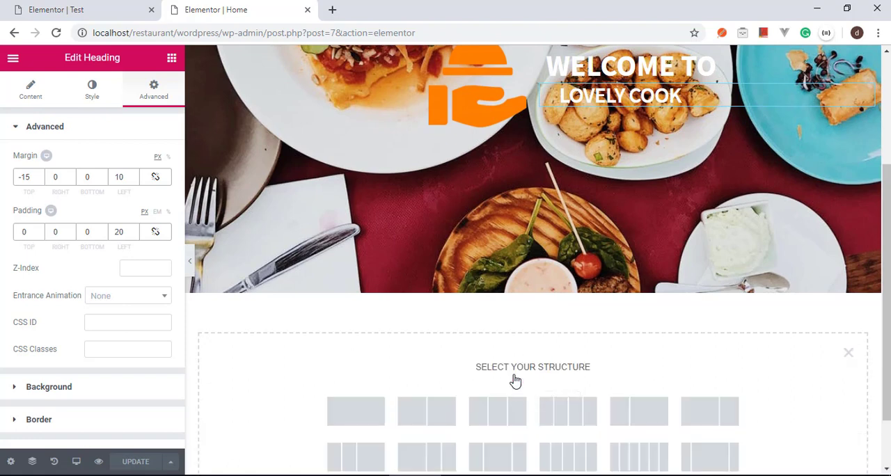
pyautogui.click(360, 418)
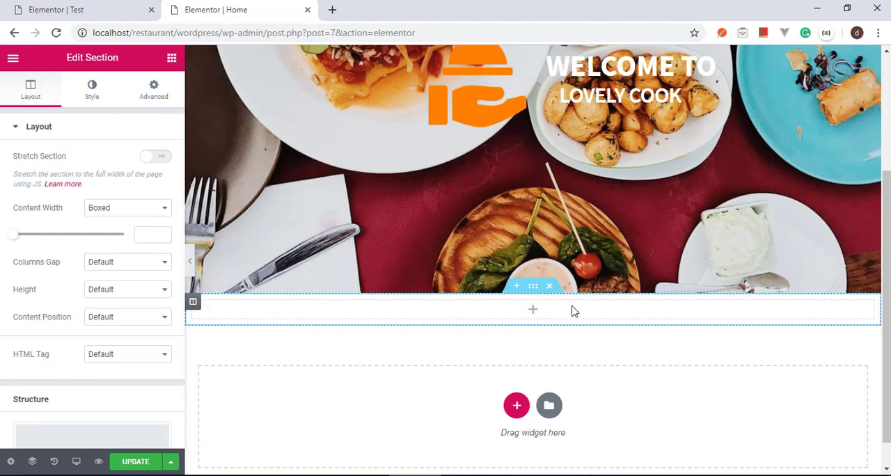
pyautogui.click(137, 235)
pyautogui.write('1000')
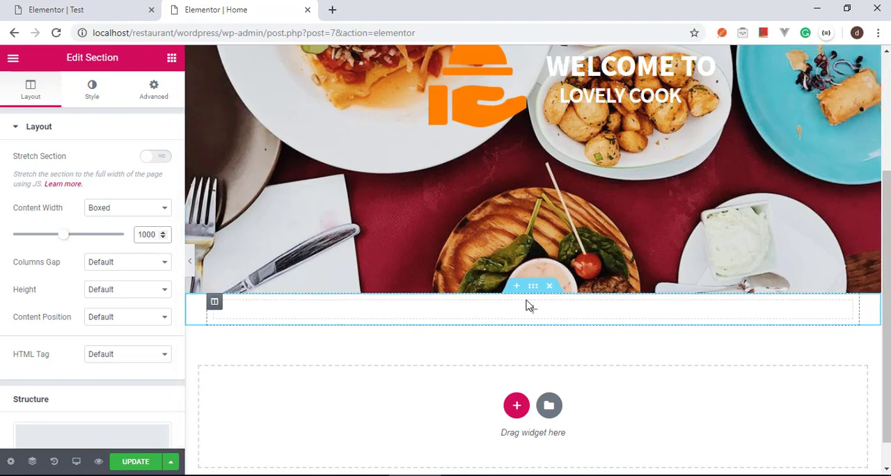
# Step: Give the new section a classic background in white (#ffffff)
pyautogui.click(92, 94)
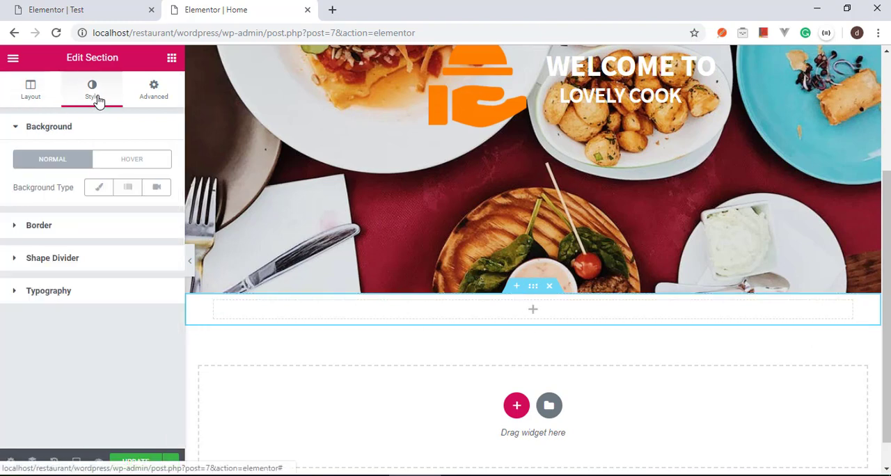
pyautogui.click(99, 194)
pyautogui.click(156, 217)
pyautogui.click(41, 308)
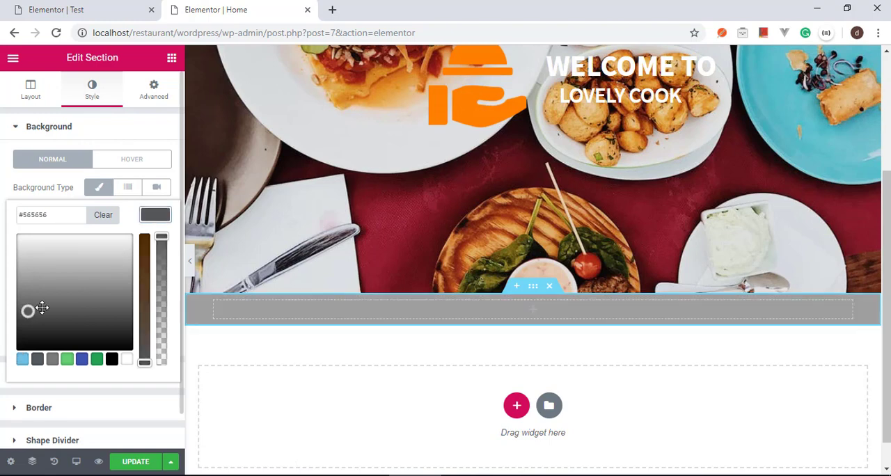
pyautogui.moveTo(42, 309); pyautogui.dragTo(125, 234)
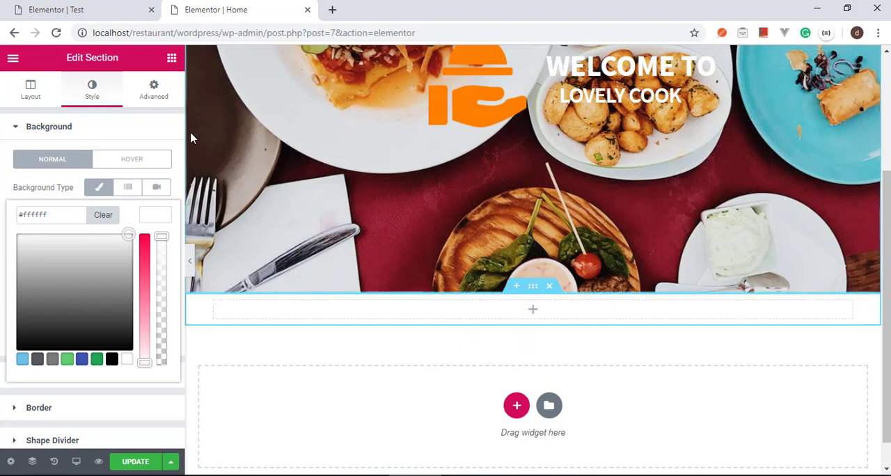
# Step: Unlink the section's padding values and set the top and bottom padding to 50 px
pyautogui.click(157, 99)
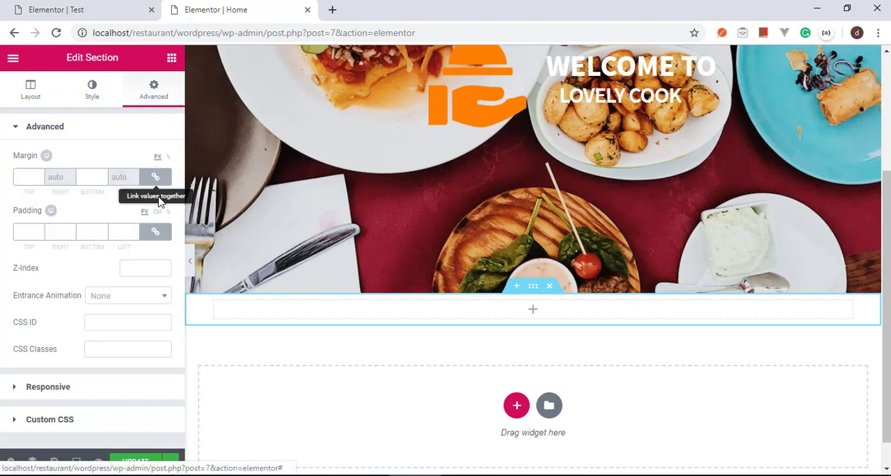
pyautogui.click(161, 235)
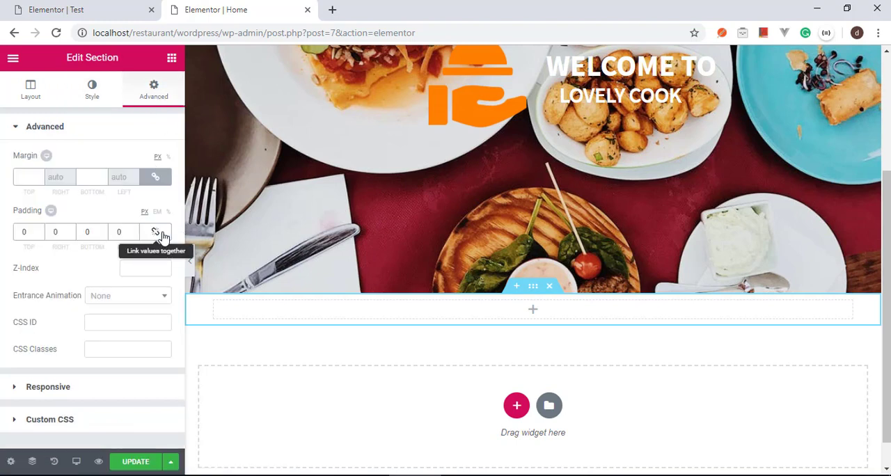
pyautogui.write('50')
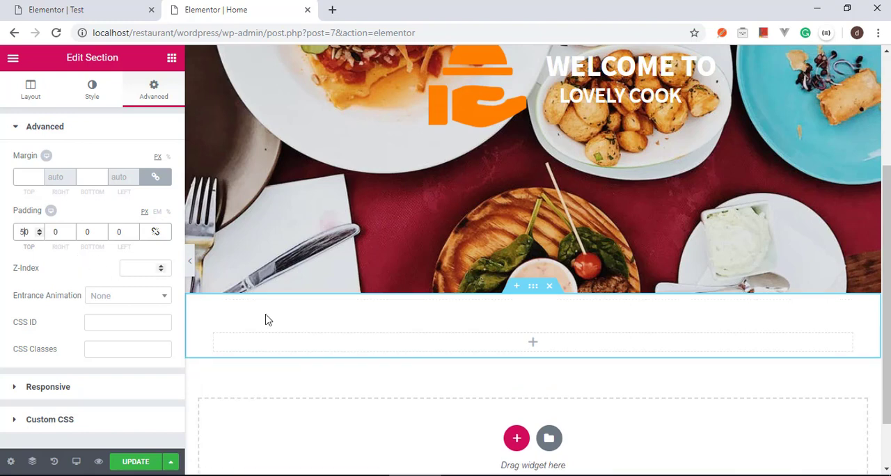
pyautogui.click(82, 235)
pyautogui.write('5')
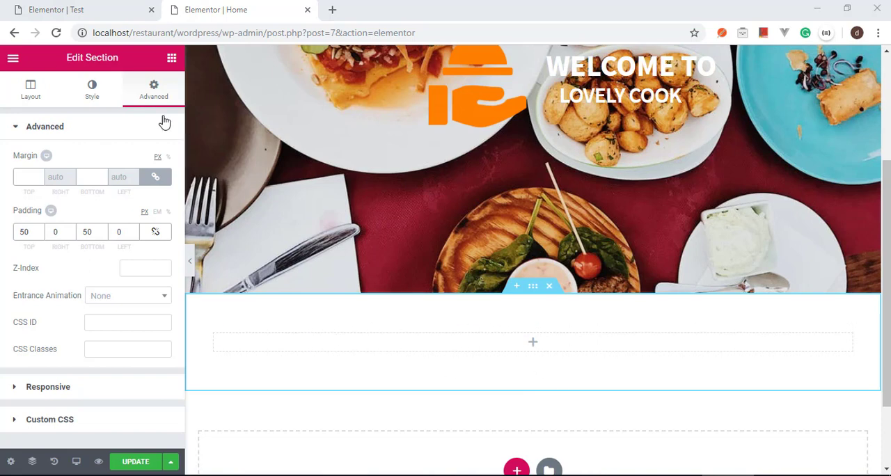
# Step: Place an Image widget in the empty column of the new section
pyautogui.click(172, 58)
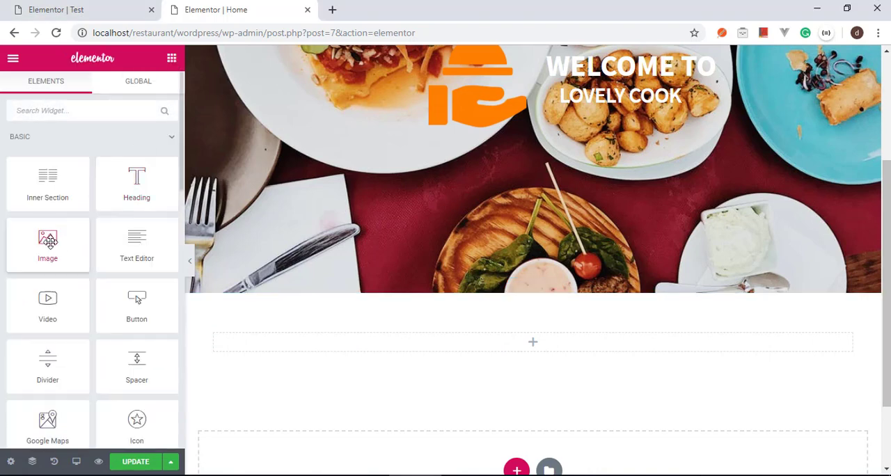
pyautogui.moveTo(50, 242); pyautogui.dragTo(305, 312)
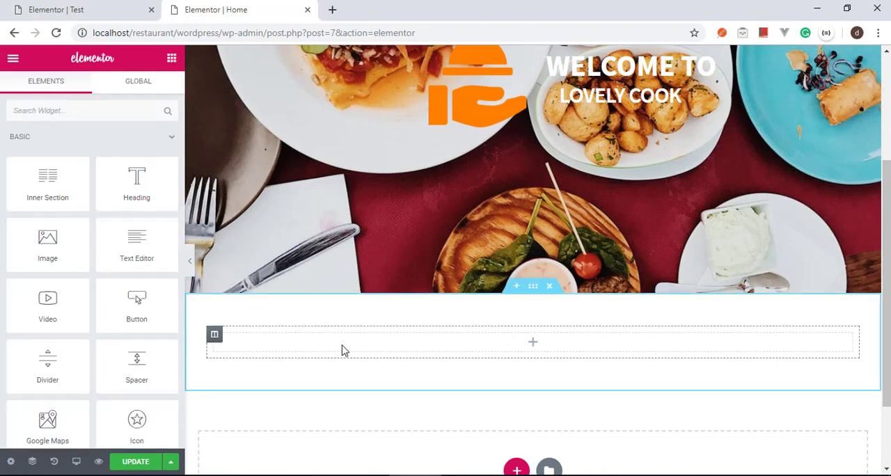
pyautogui.moveTo(44, 239); pyautogui.dragTo(289, 351)
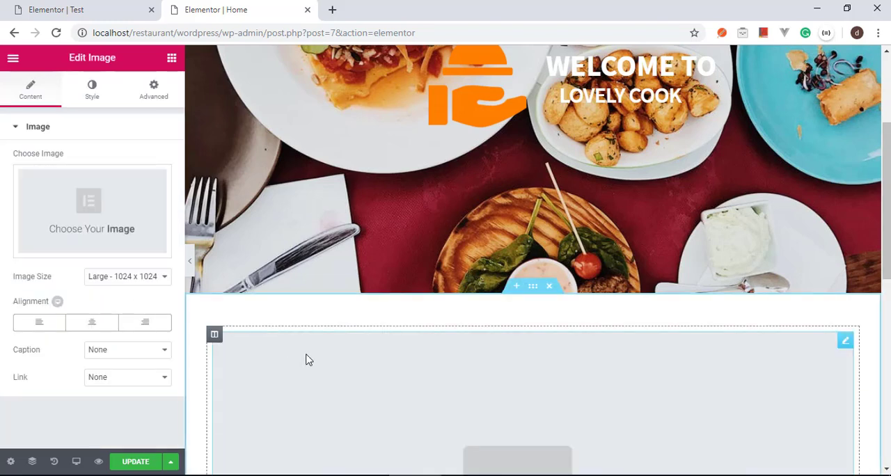
pyautogui.scroll(-3, 437, 365)
pyautogui.scroll(-2, 485, 312)
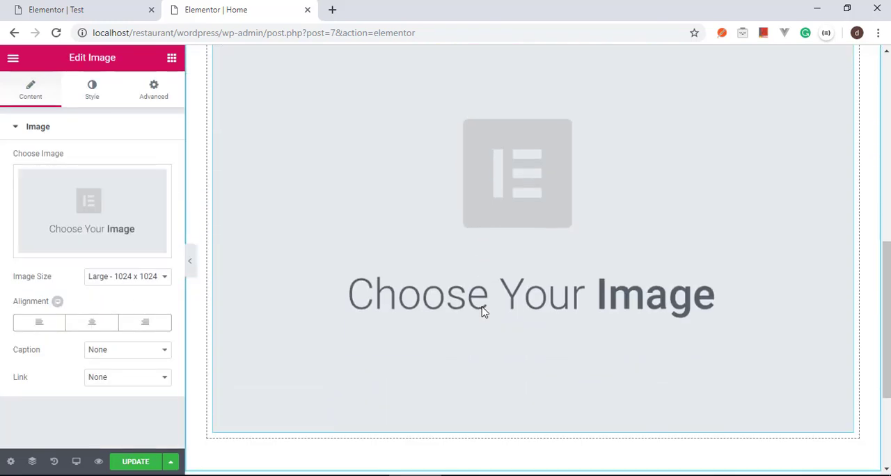
pyautogui.scroll(3, 484, 312)
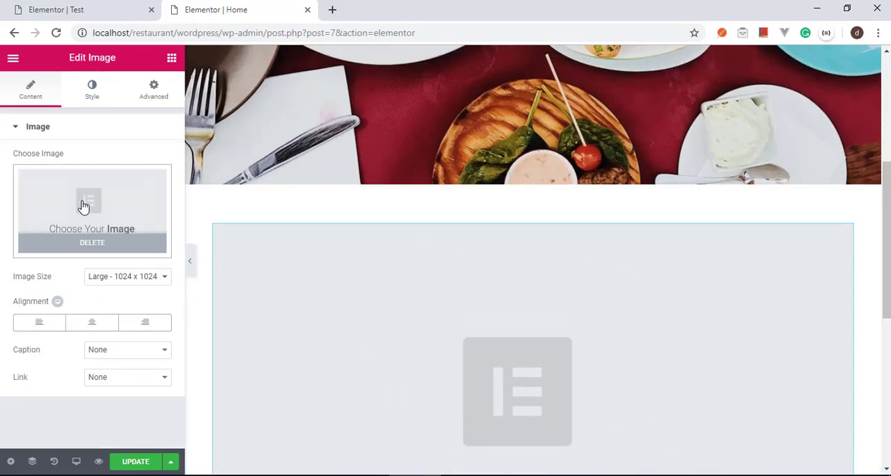
# Step: Upload N.PNG from the Restaurant folder as the widget's image and set its size to Thumbnail - 150 x 150
pyautogui.click(82, 206)
pyautogui.click(61, 110)
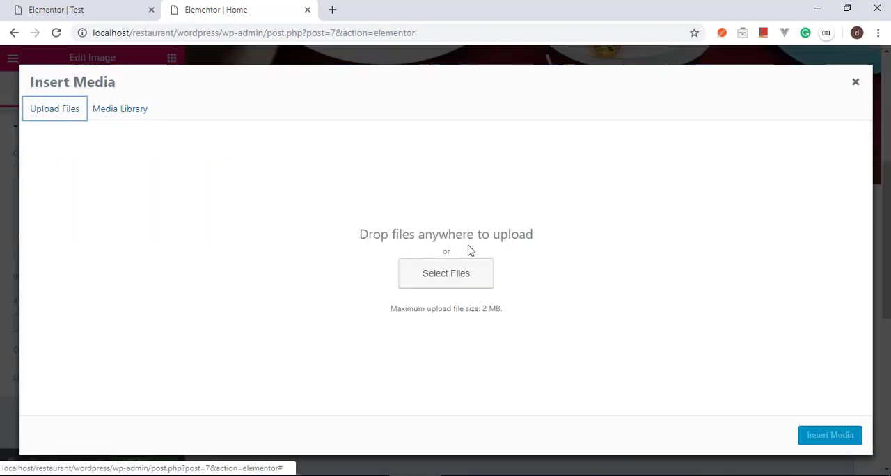
pyautogui.click(471, 266)
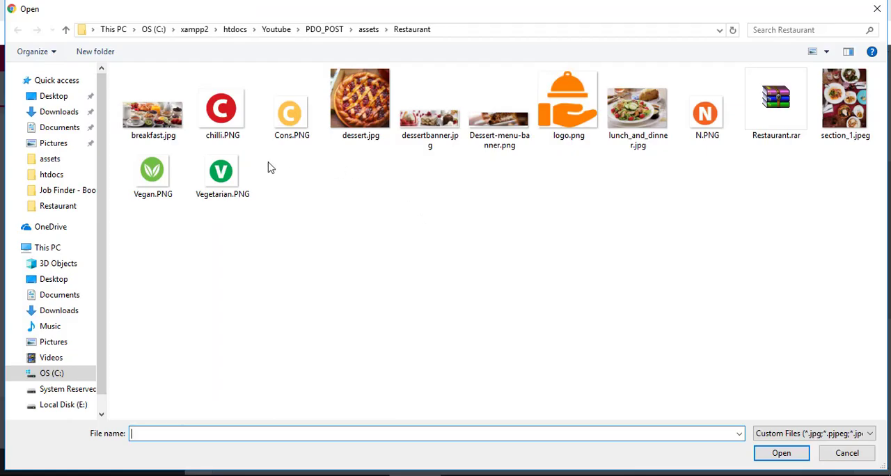
pyautogui.click(719, 123)
pyautogui.click(781, 453)
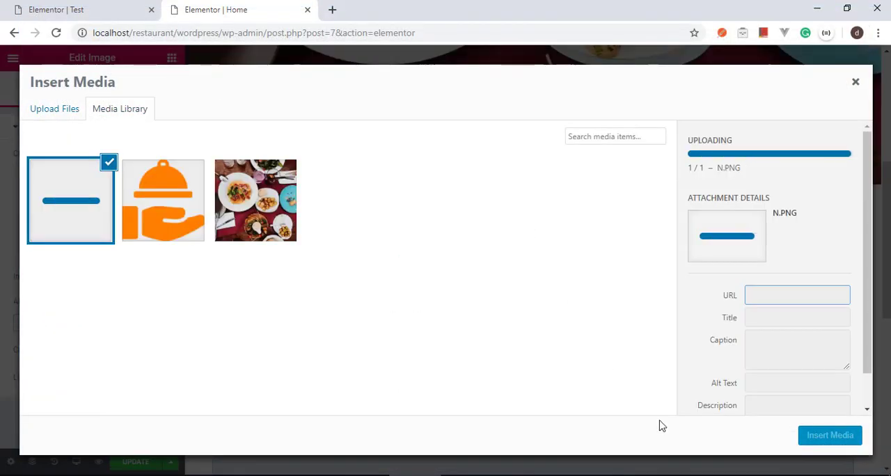
pyautogui.click(833, 438)
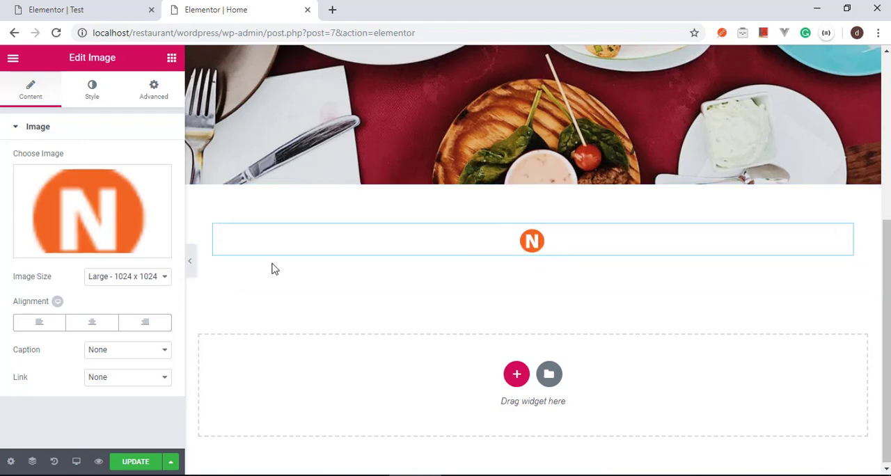
pyautogui.click(129, 276)
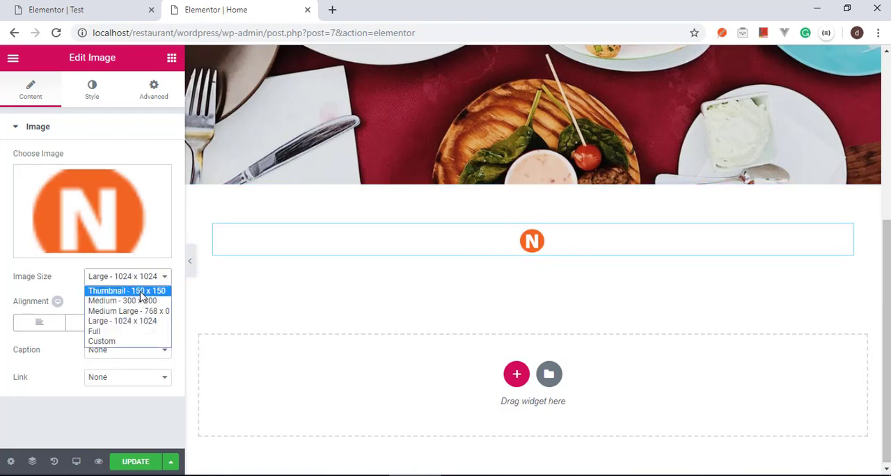
pyautogui.click(141, 291)
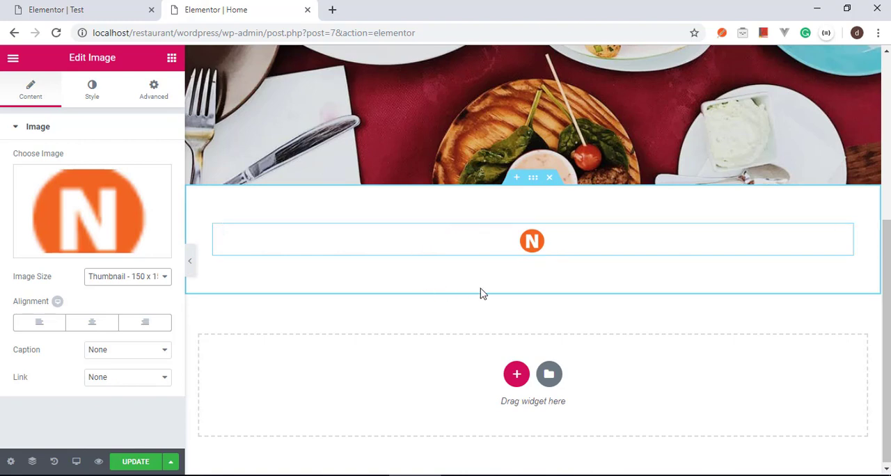
# Step: Add a Heading widget directly below the N icon with the title "New"
pyautogui.click(171, 58)
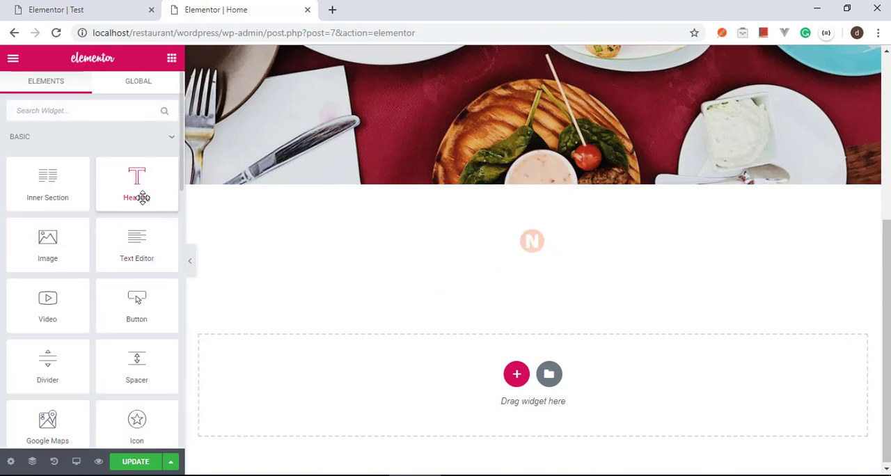
pyautogui.moveTo(144, 195); pyautogui.dragTo(532, 254)
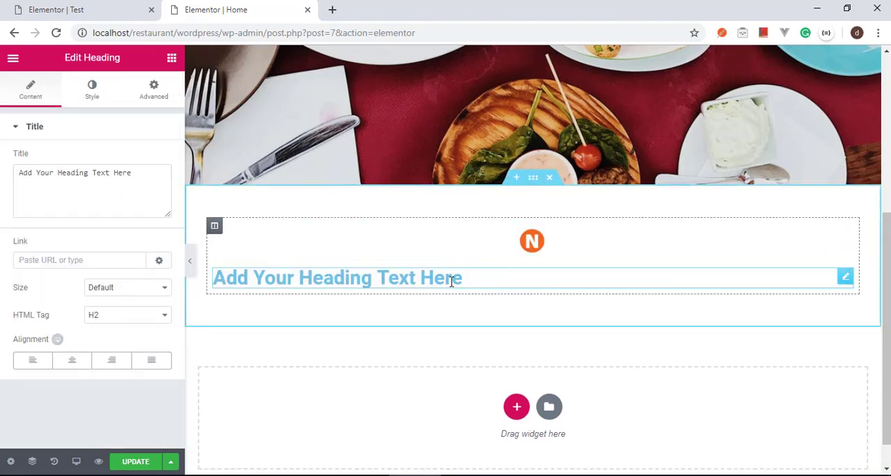
pyautogui.hotkey('ctrl', 'a')
pyautogui.press('BackSpace')
pyautogui.write('New')
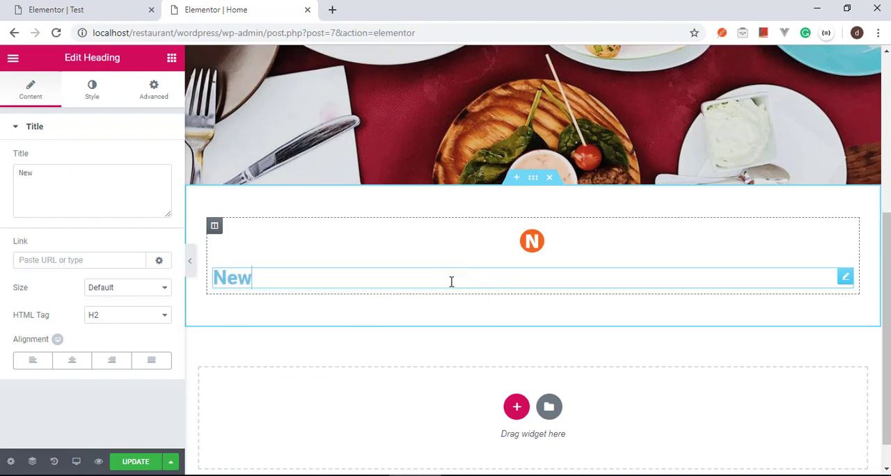
# Step: Compare with the icon section on the Test page, and center-align the "New" heading on the Home page
pyautogui.click(112, 7)
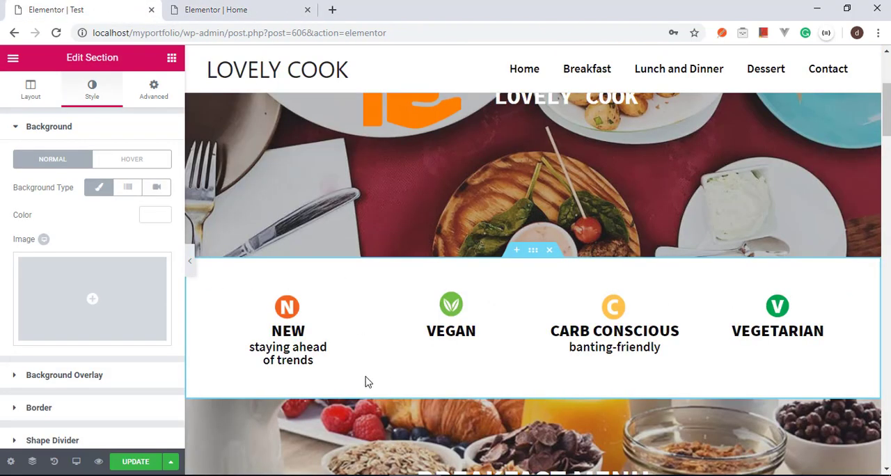
pyautogui.moveTo(249, 346); pyautogui.dragTo(314, 358)
pyautogui.click(216, 9)
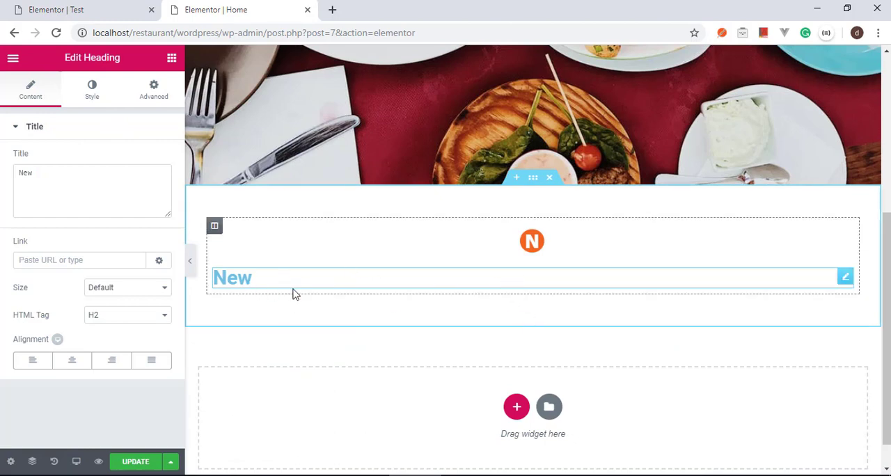
pyautogui.click(95, 5)
pyautogui.click(282, 5)
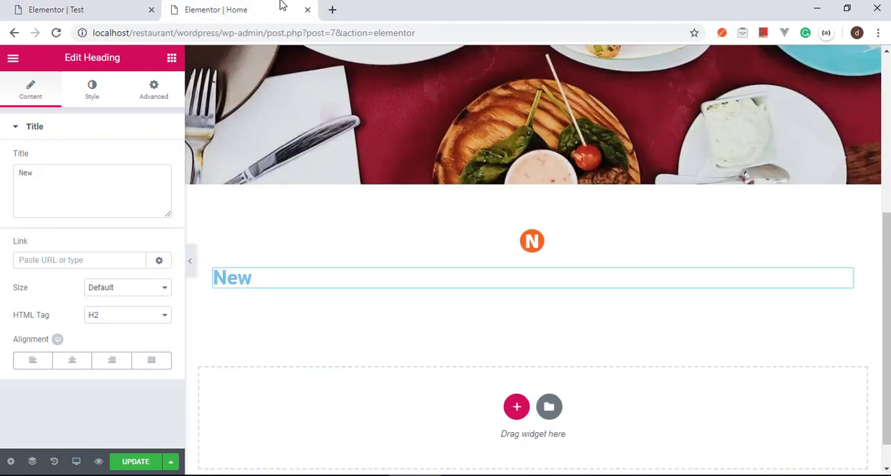
pyautogui.click(75, 363)
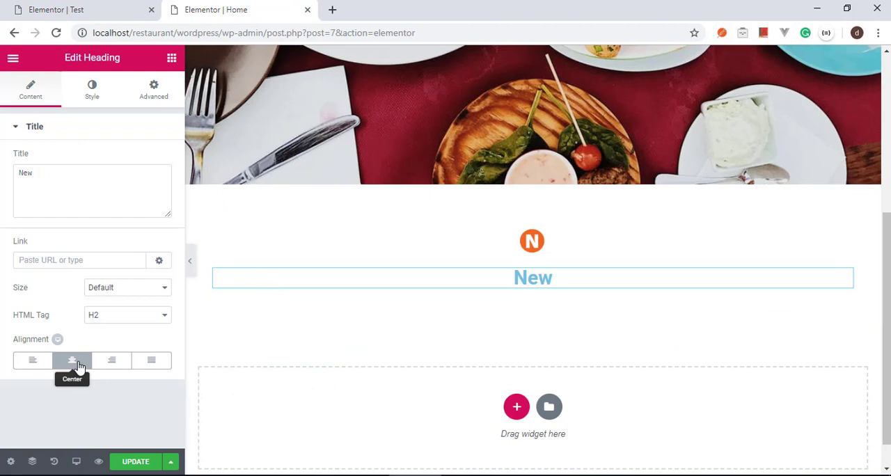
# Step: Set the "New" heading's typography to size 25 px, weight 800 and uppercase transform
pyautogui.click(92, 90)
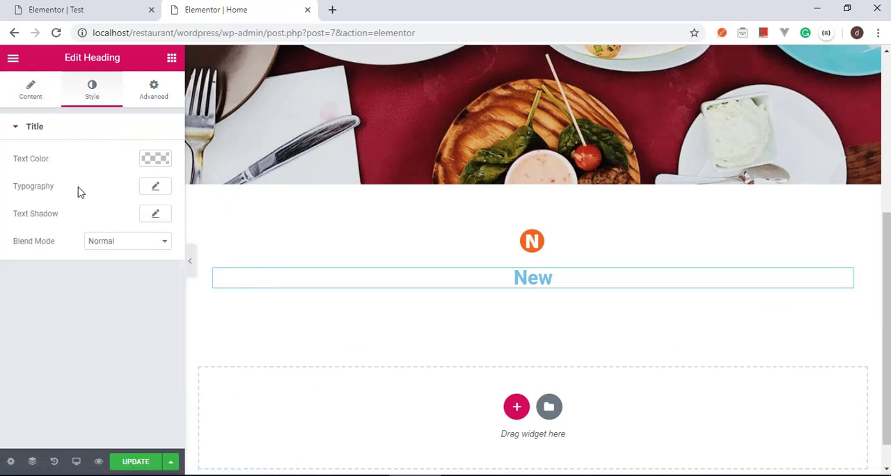
pyautogui.click(155, 188)
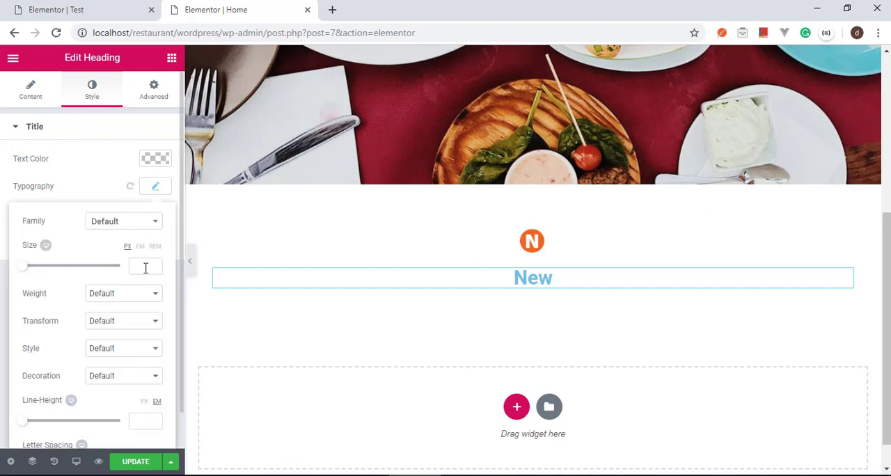
pyautogui.click(140, 267)
pyautogui.write('25')
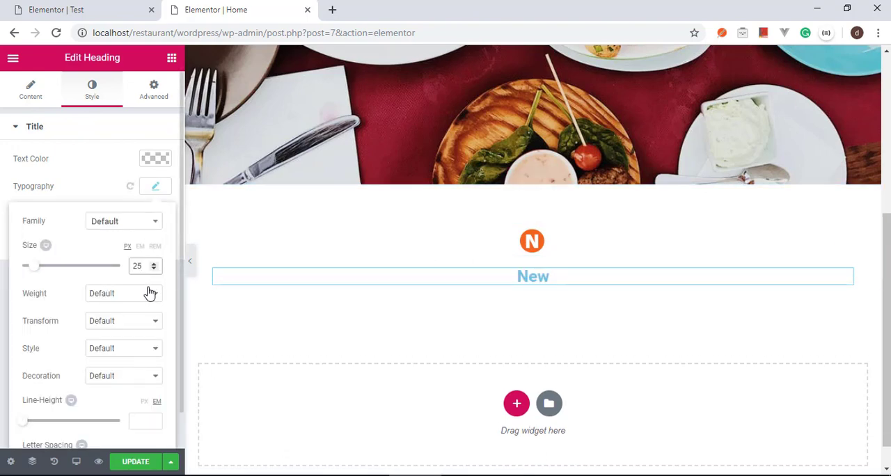
pyautogui.click(149, 293)
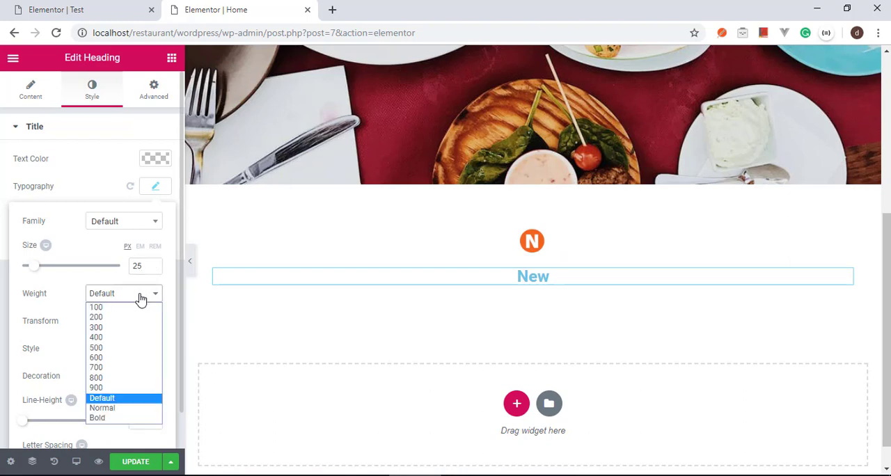
pyautogui.click(137, 378)
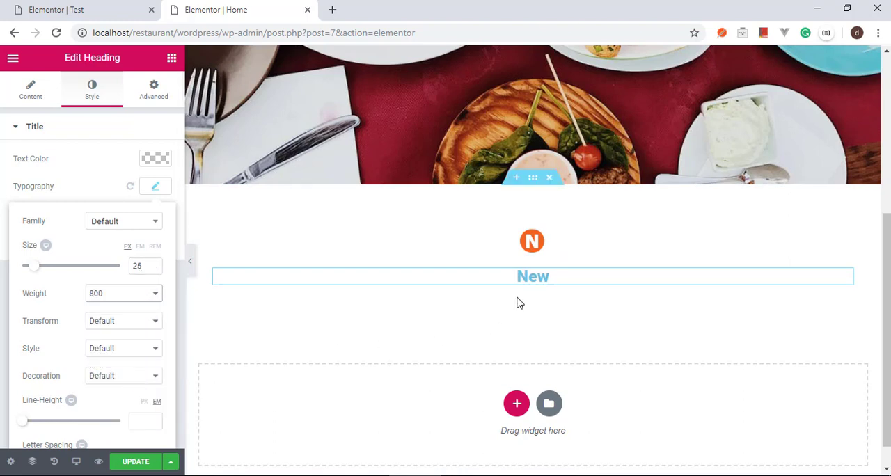
pyautogui.click(140, 324)
pyautogui.click(130, 346)
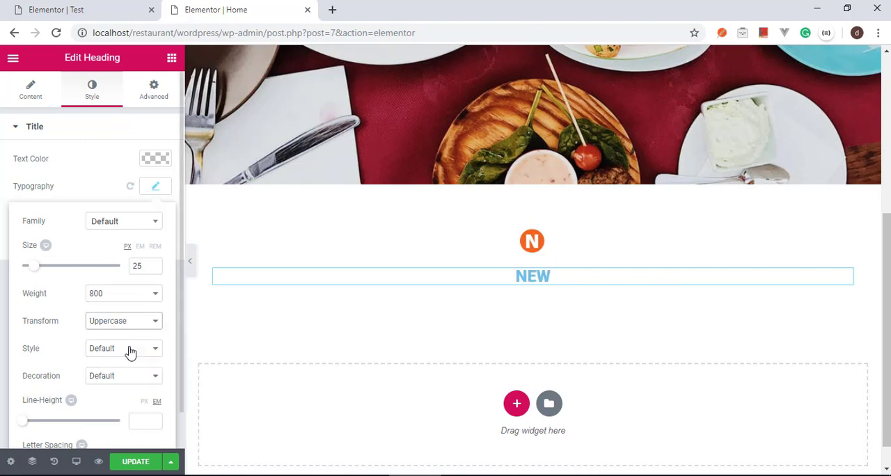
# Step: Set the "New" heading's text color to black
pyautogui.scroll(-1, 130, 351)
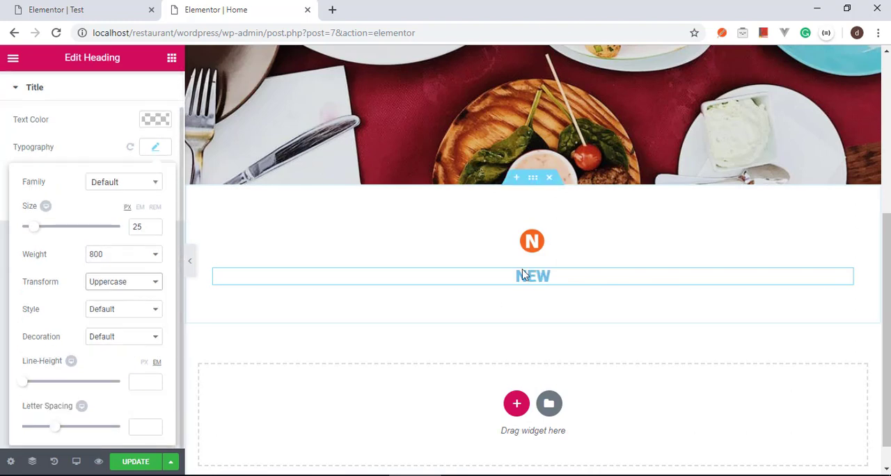
pyautogui.click(158, 120)
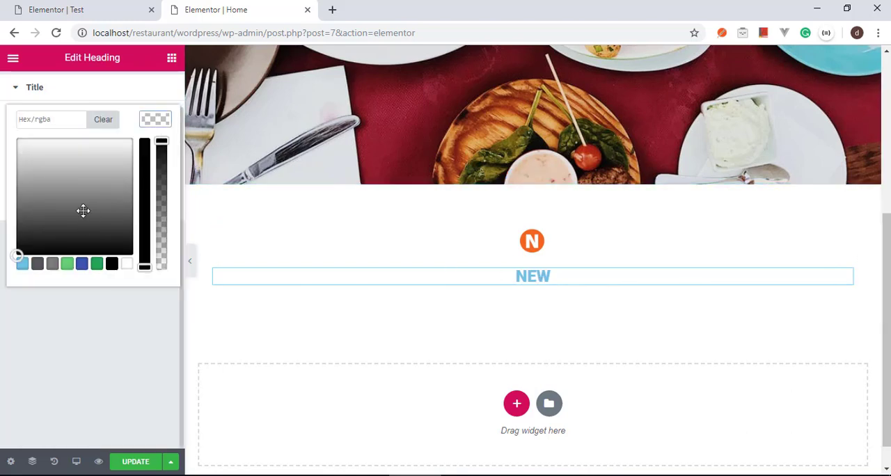
pyautogui.moveTo(83, 211)
pyautogui.mouseDown()
pyautogui.moveTo(1, 253)
pyautogui.moveTo(0, 269)
pyautogui.mouseUp()
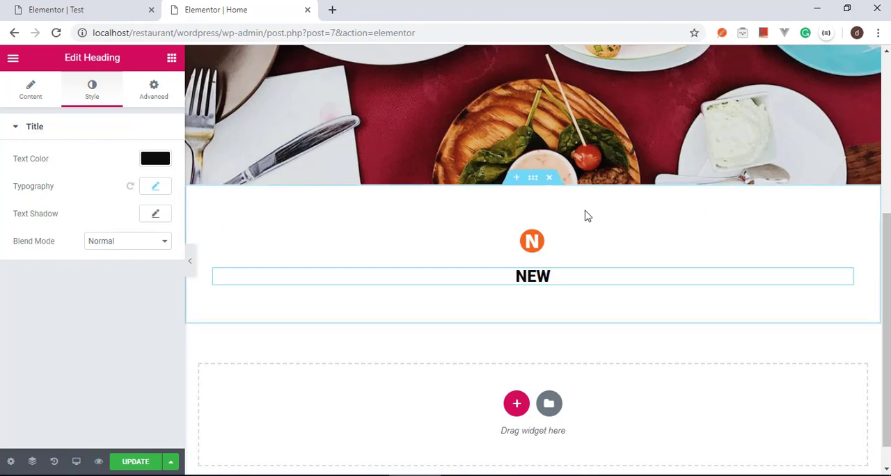
# Step: Duplicate the "New" heading and change the copy's title to "staying ahead of the trends", using the Test page as reference
pyautogui.rightClick(845, 287)
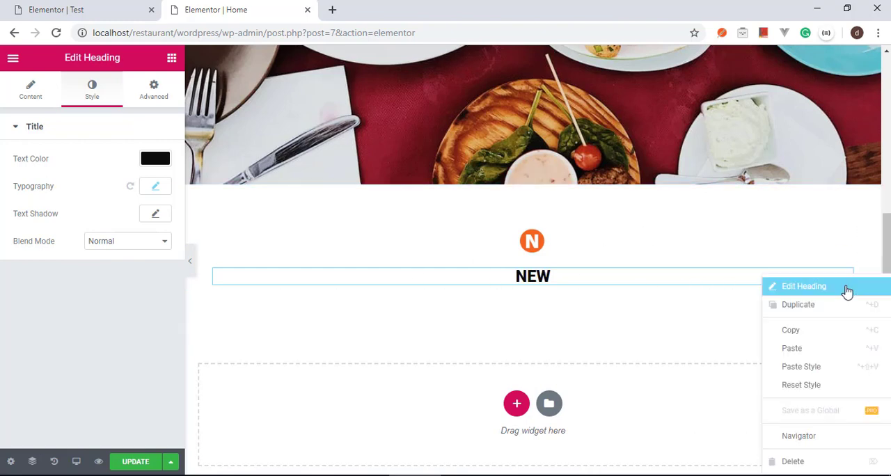
pyautogui.click(798, 304)
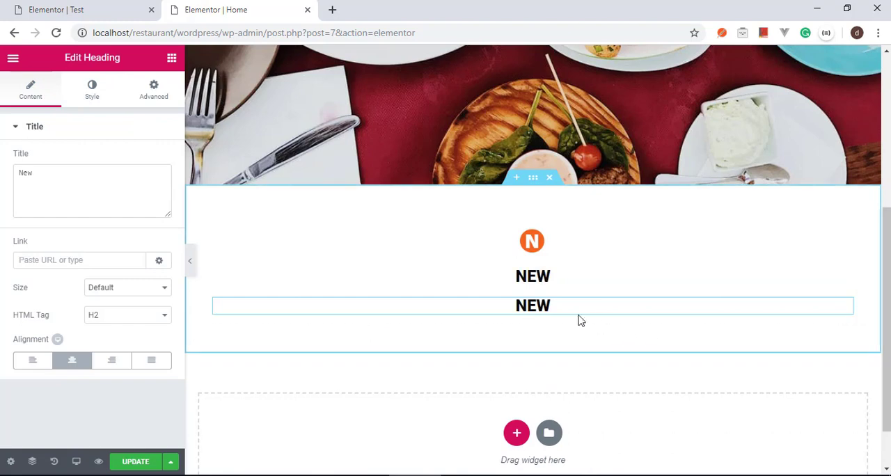
pyautogui.click(109, 7)
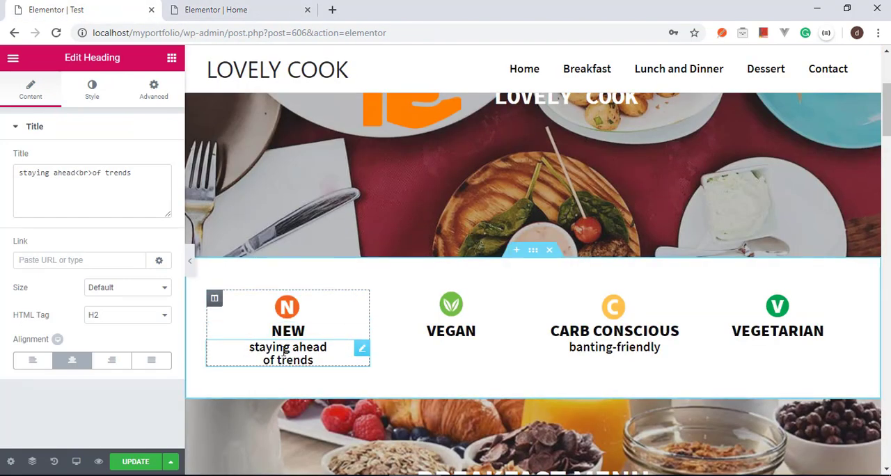
pyautogui.click(284, 9)
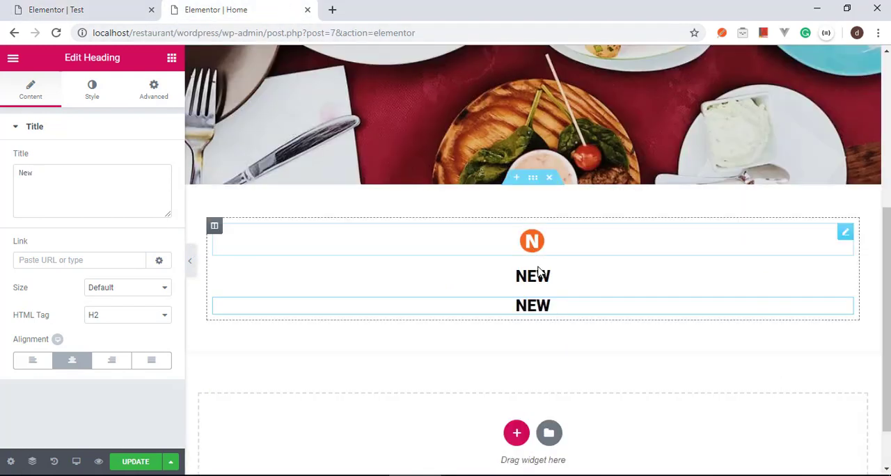
pyautogui.click(108, 182)
pyautogui.hotkey('ctrl', 'a')
pyautogui.write('staying a')
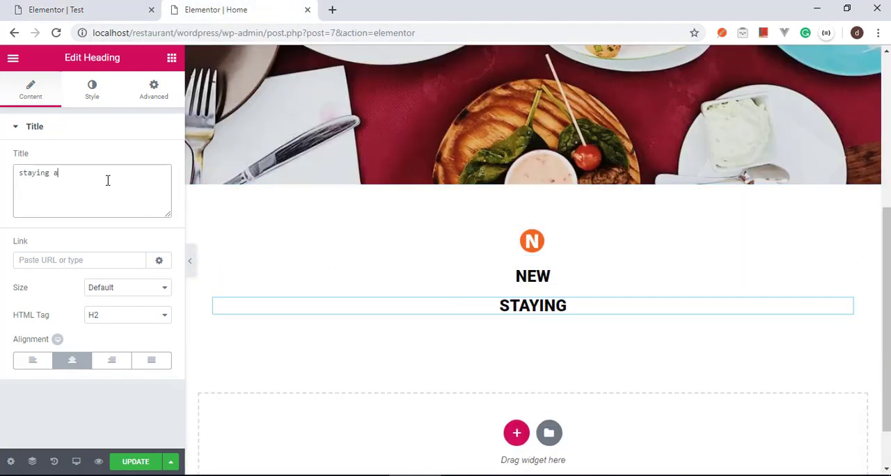
pyautogui.write('head of th')
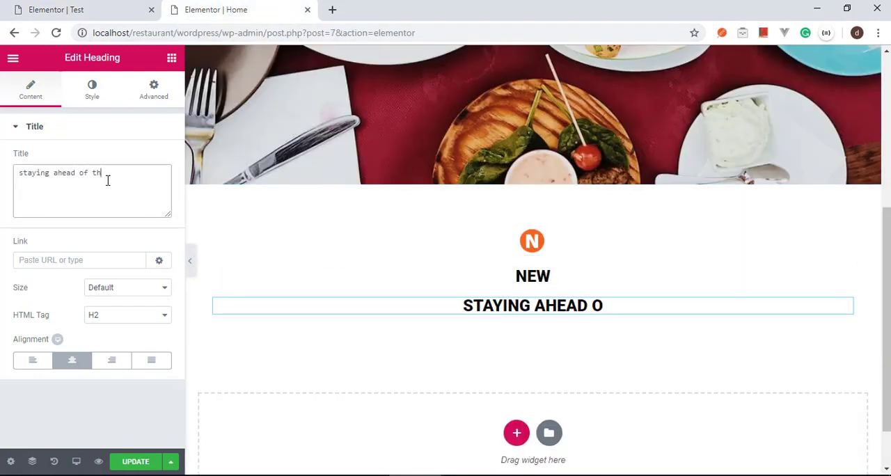
pyautogui.write('e trends')
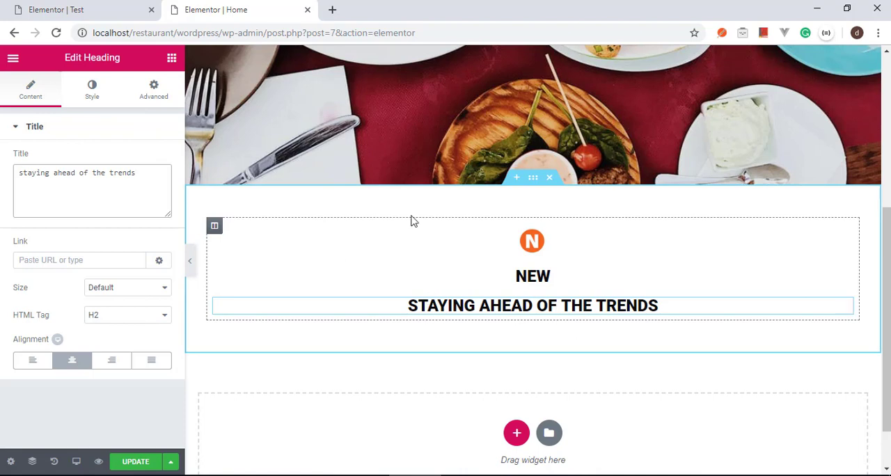
# Step: Set the "staying ahead of the trends" heading's typography to size 20 px, weight 600 and lowercase transform
pyautogui.click(86, 9)
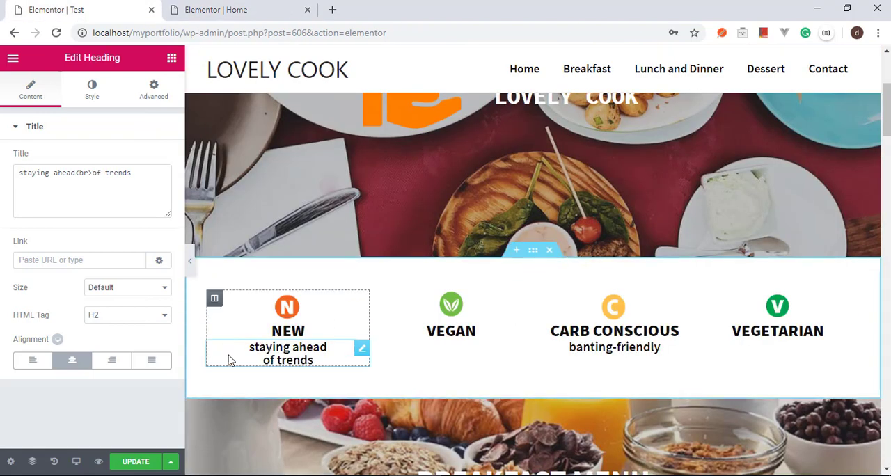
pyautogui.click(234, 9)
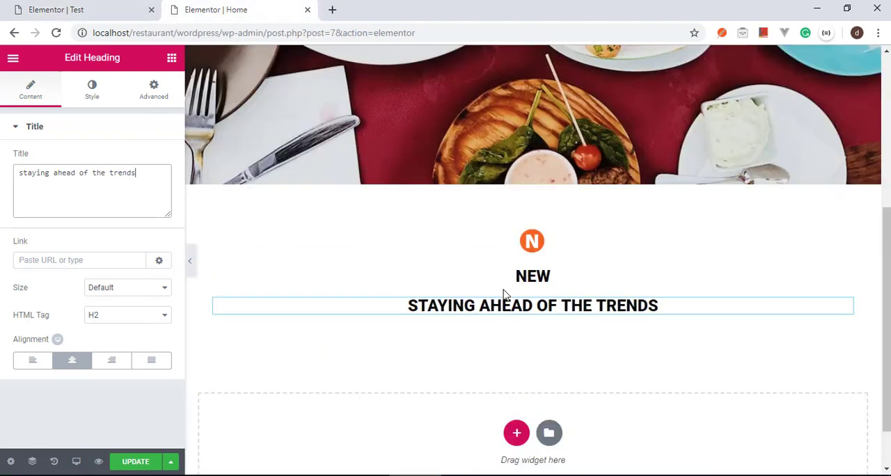
pyautogui.click(90, 89)
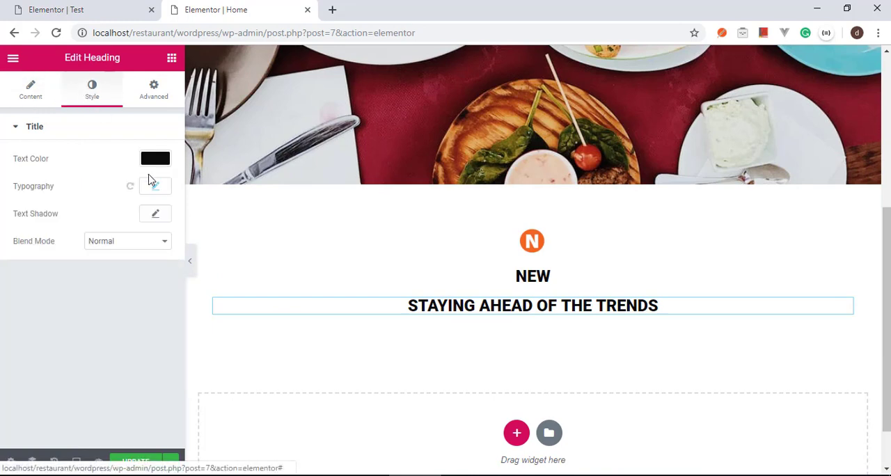
pyautogui.click(165, 188)
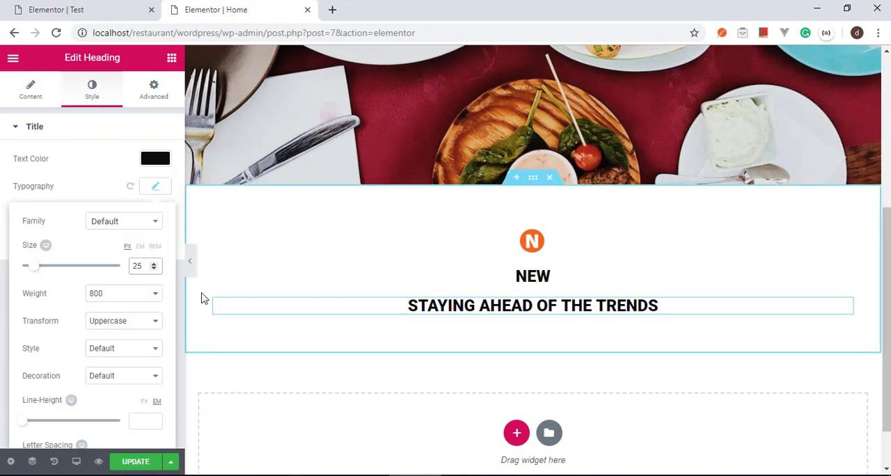
pyautogui.press('BackSpace')
pyautogui.write('0')
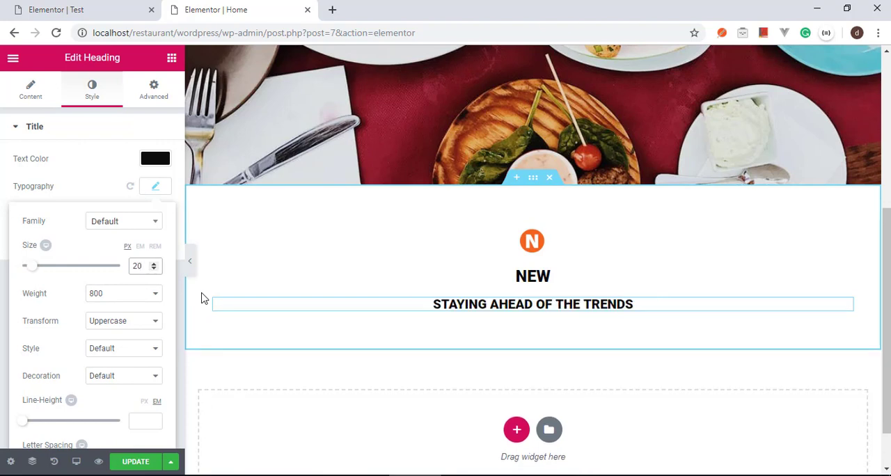
pyautogui.click(142, 295)
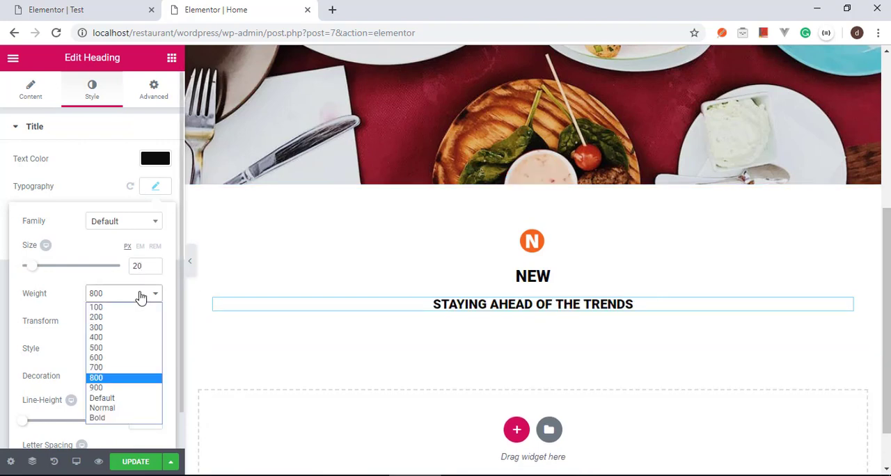
pyautogui.click(116, 358)
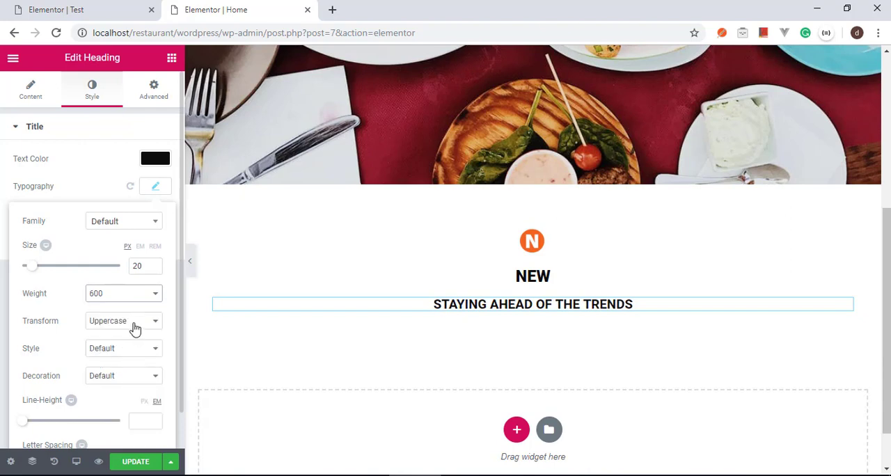
pyautogui.click(135, 329)
pyautogui.click(135, 358)
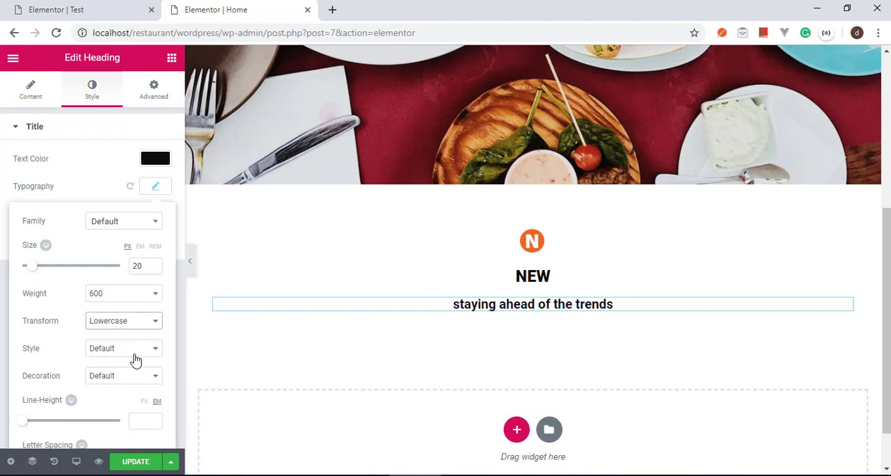
# Step: Compare the tagline with the Test page and change its font family on the Home page to Source Sans Pro
pyautogui.click(134, 7)
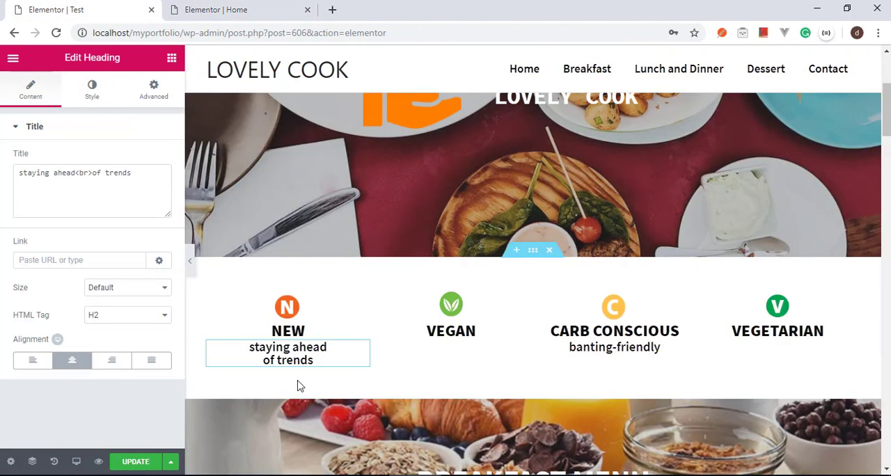
pyautogui.click(257, 5)
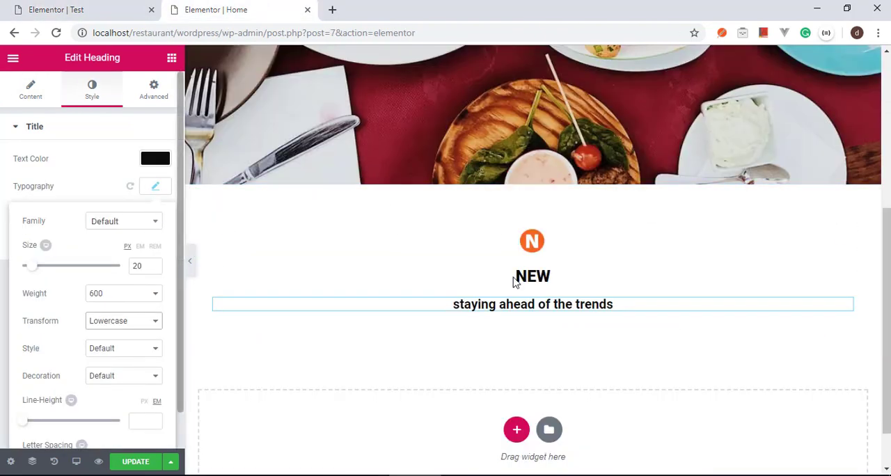
pyautogui.click(121, 230)
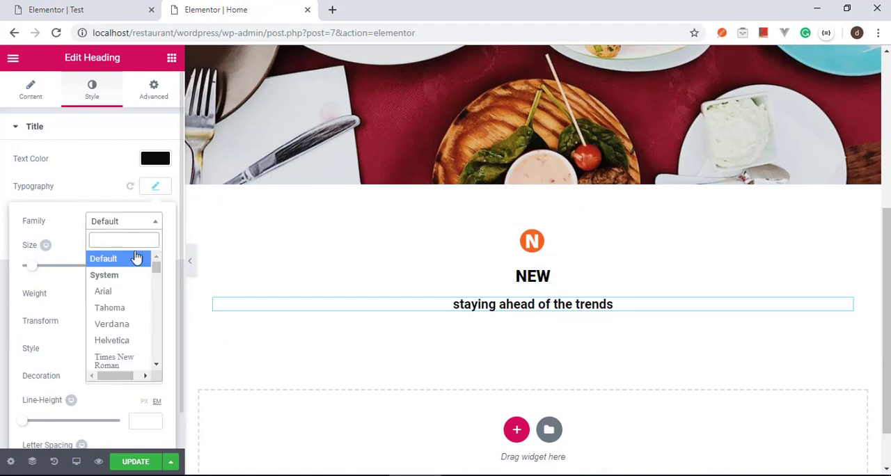
pyautogui.write('SOURC')
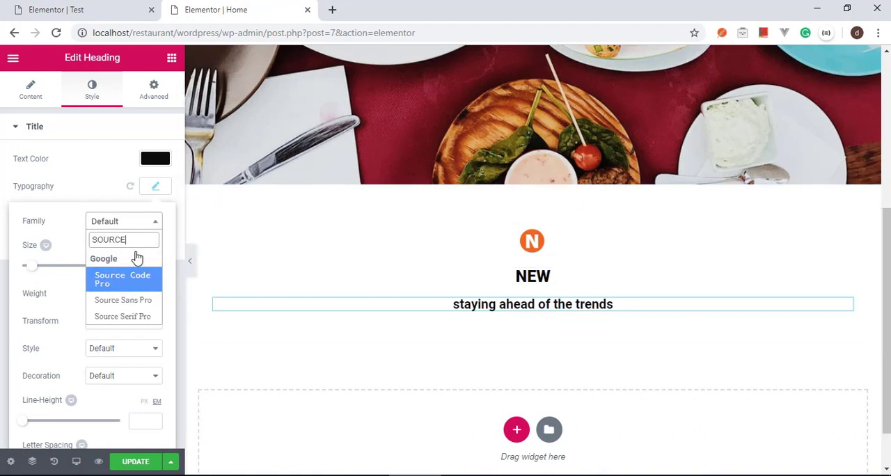
pyautogui.write('E')
pyautogui.press('Down')
pyautogui.press('Return')
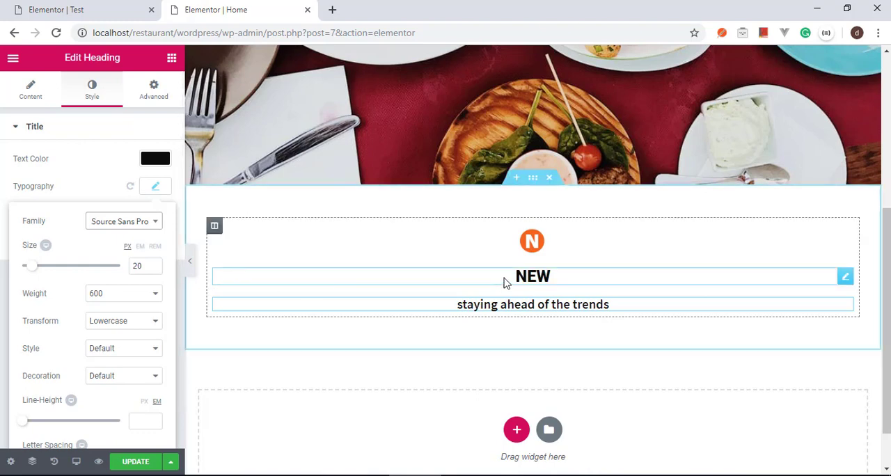
# Step: Change the "New" heading's font family to Source Sans Pro
pyautogui.rightClick(845, 282)
pyautogui.click(850, 286)
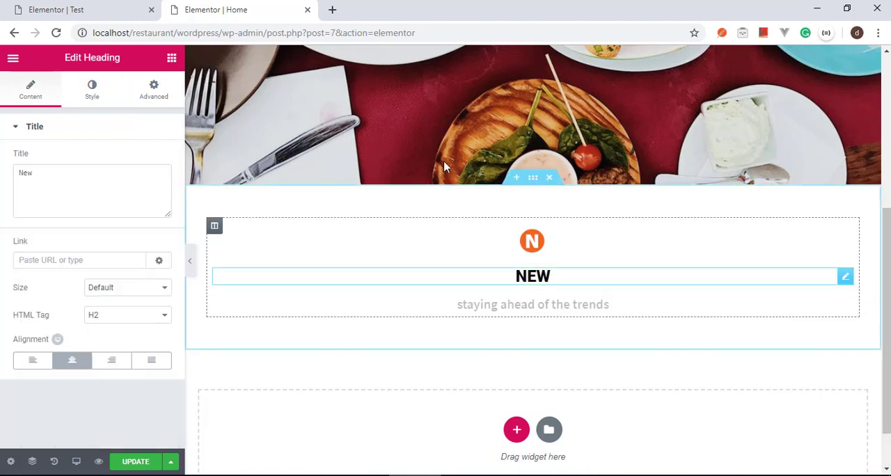
pyautogui.click(90, 92)
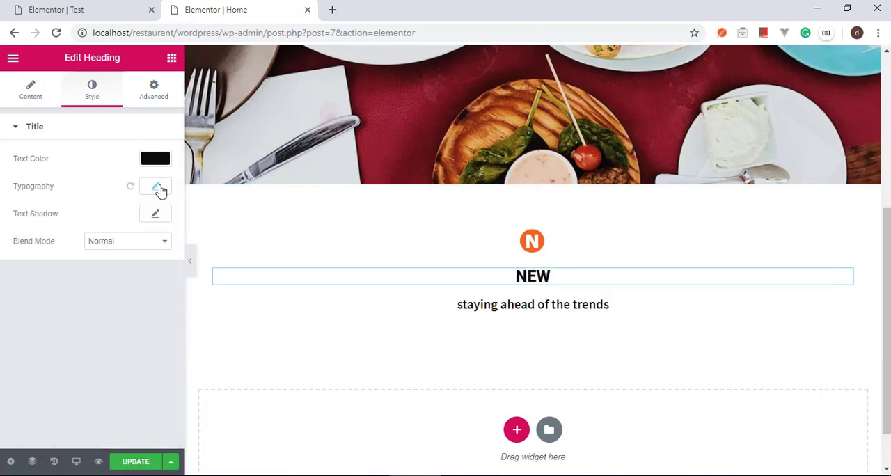
pyautogui.click(157, 188)
pyautogui.click(127, 223)
pyautogui.write('SOURC')
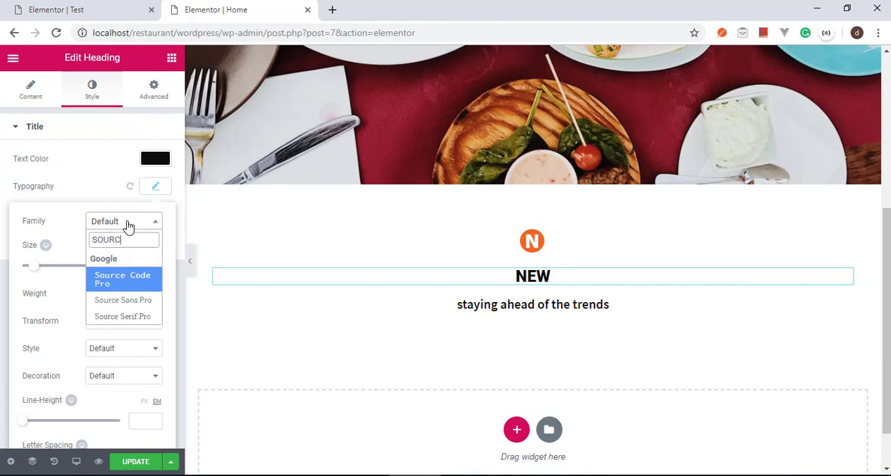
pyautogui.write('E')
pyautogui.press('Down')
pyautogui.press('Return')
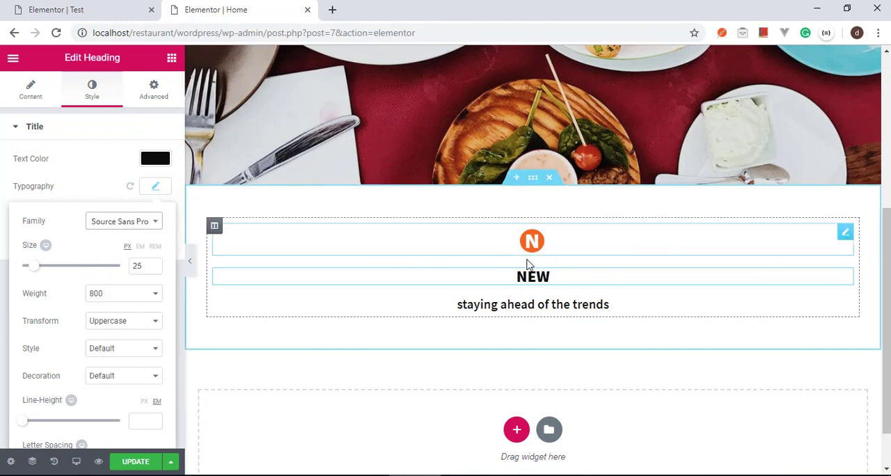
# Step: Check the icon-to-heading spacing on the Test page, then unlink the "New" heading's margins and set its top margin to -18 px
pyautogui.click(112, 8)
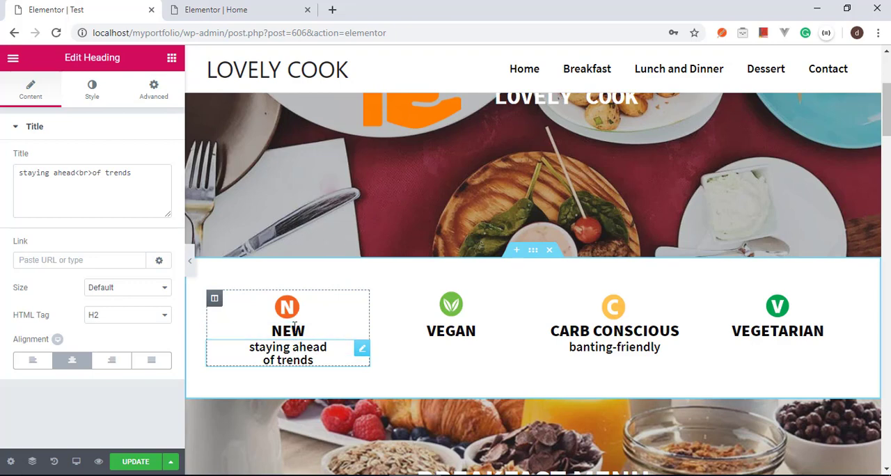
pyautogui.click(279, 8)
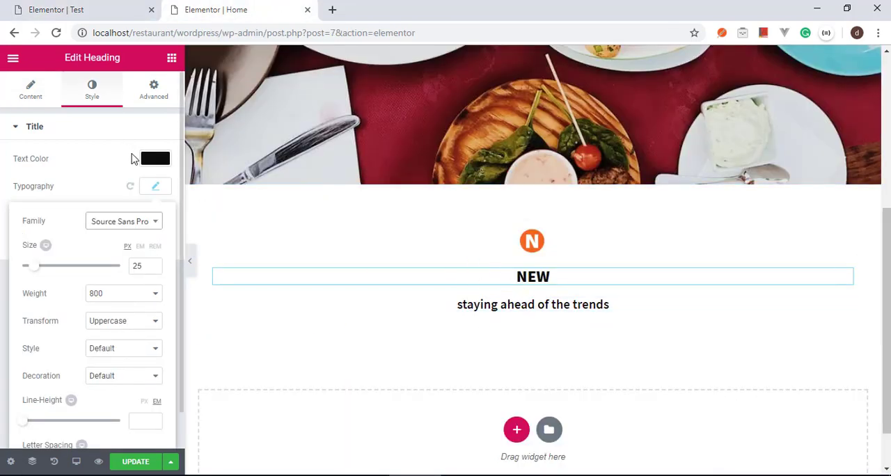
pyautogui.click(155, 97)
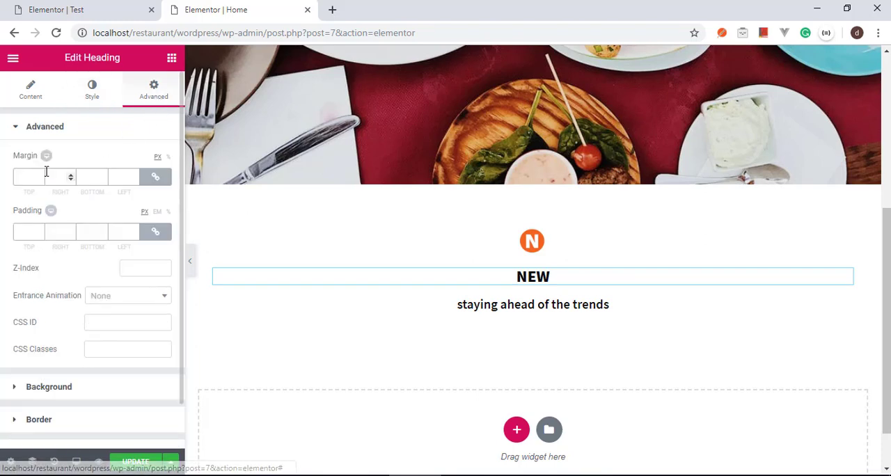
pyautogui.click(159, 179)
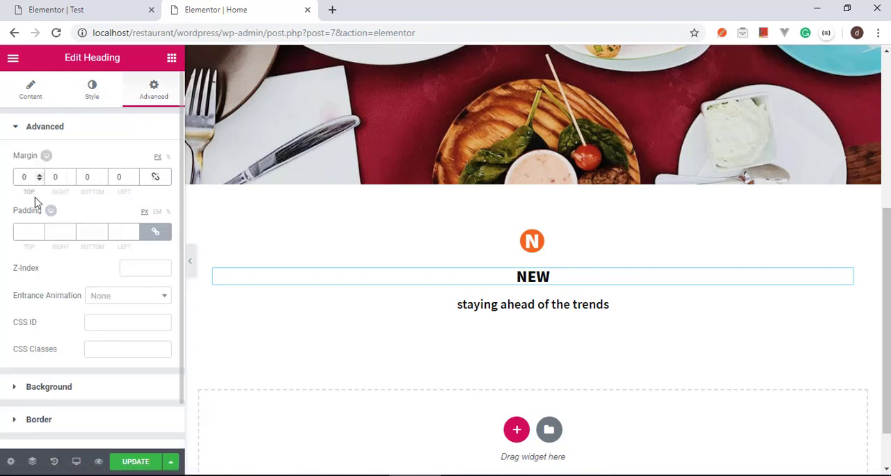
pyautogui.write('1')
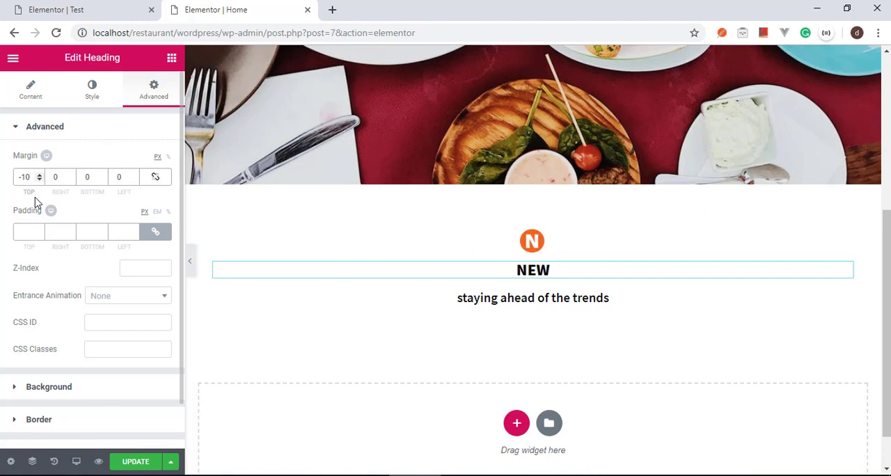
pyautogui.press('BackSpace')
pyautogui.write('5')
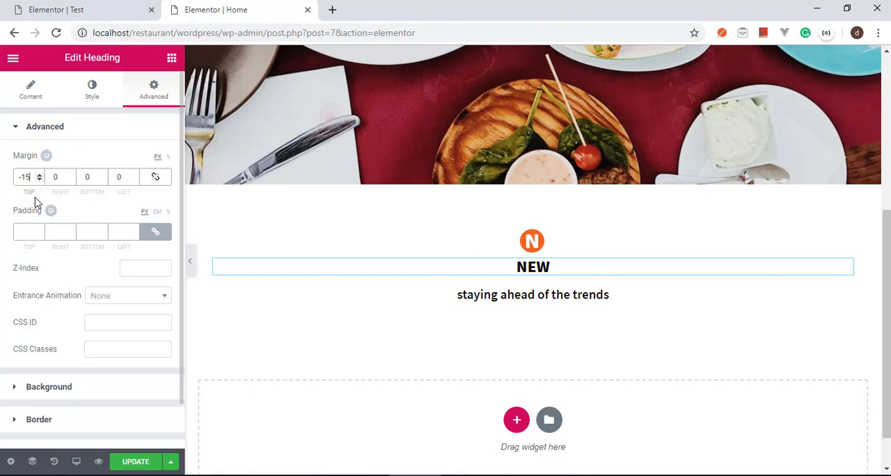
pyautogui.press('BackSpace')
pyautogui.write('8')
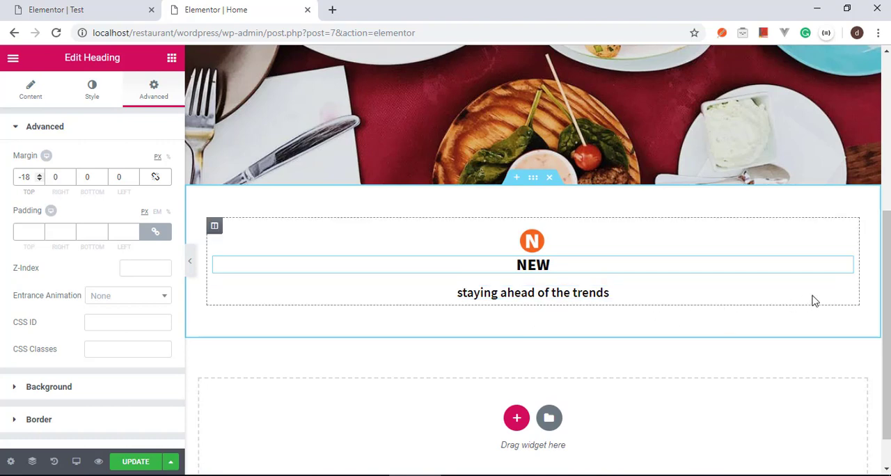
# Step: Set the top margin of the "staying ahead of the trends" heading to -18 px
pyautogui.rightClick(842, 298)
pyautogui.click(833, 292)
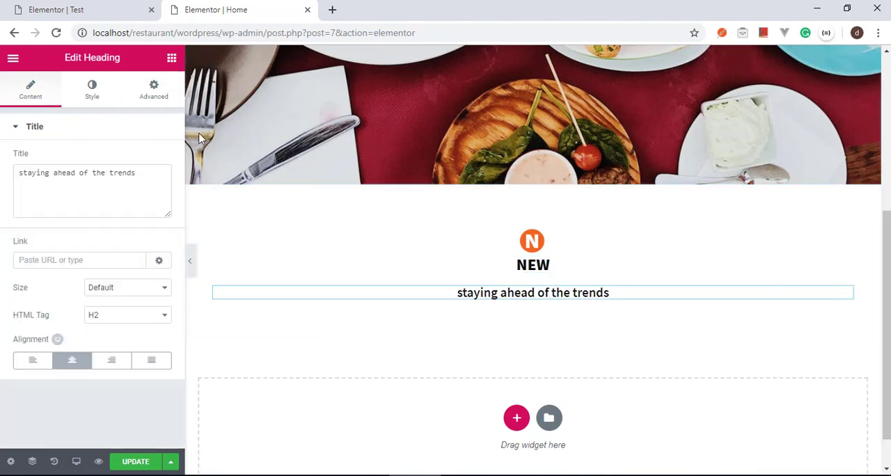
pyautogui.click(154, 89)
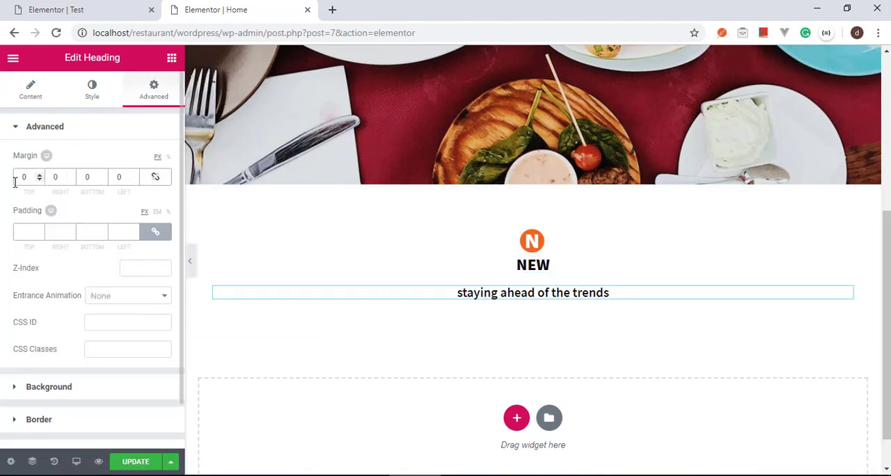
pyautogui.write('-18')
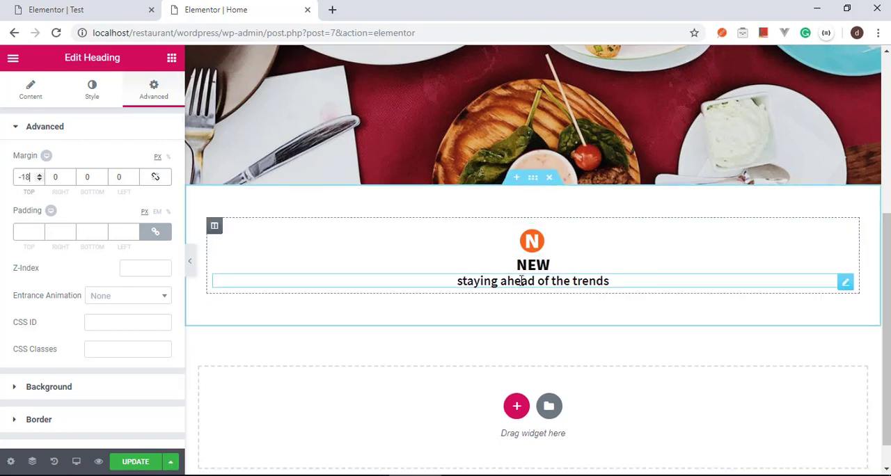
# Step: Check the category row on the Test page, then duplicate the "New" column on the Home page three times to make four columns
pyautogui.click(105, 9)
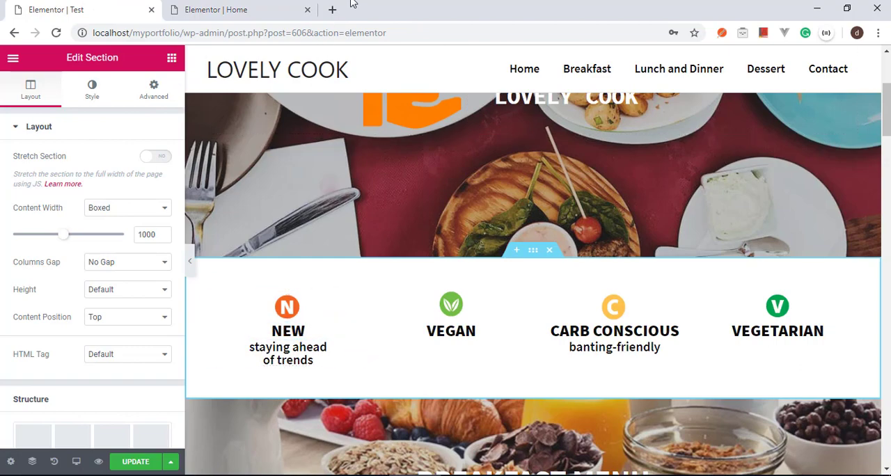
pyautogui.click(279, 6)
pyautogui.click(126, 6)
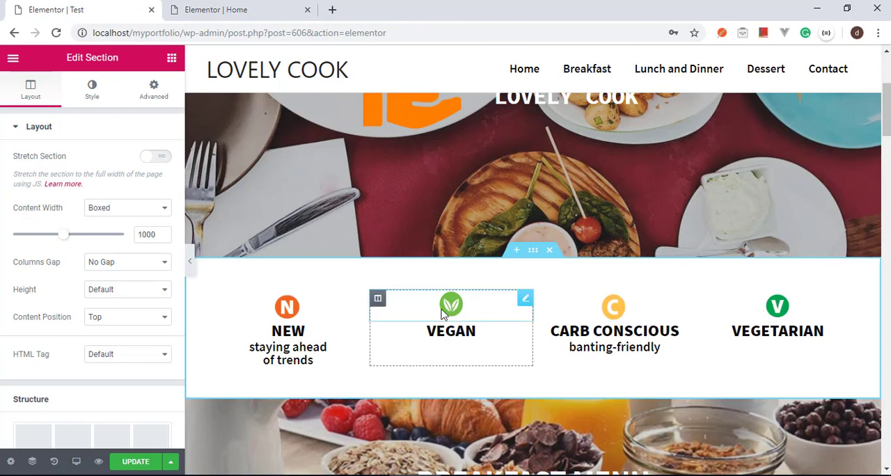
pyautogui.click(273, 7)
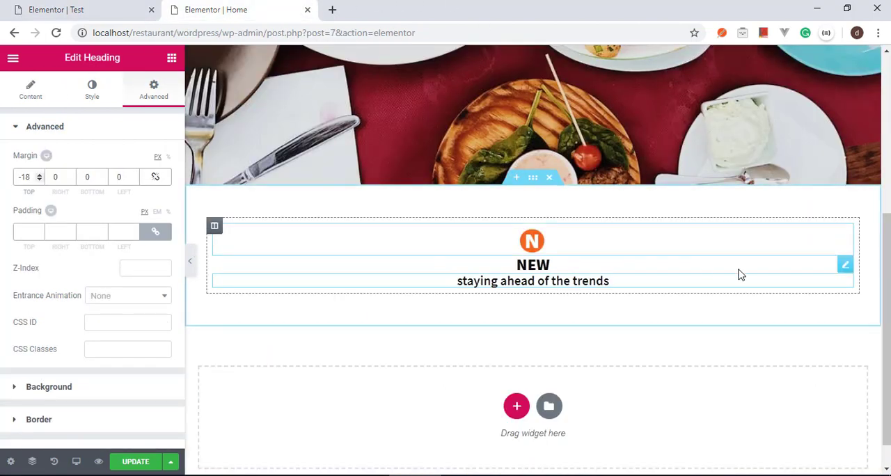
pyautogui.rightClick(216, 233)
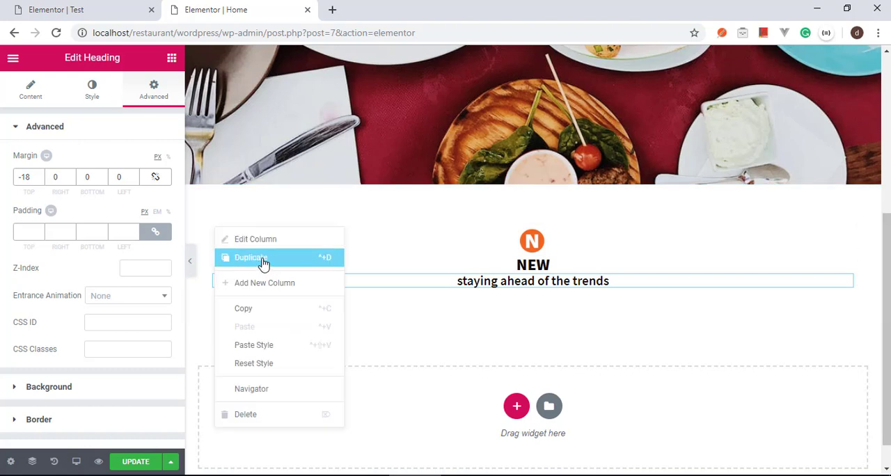
pyautogui.click(263, 261)
pyautogui.rightClick(214, 227)
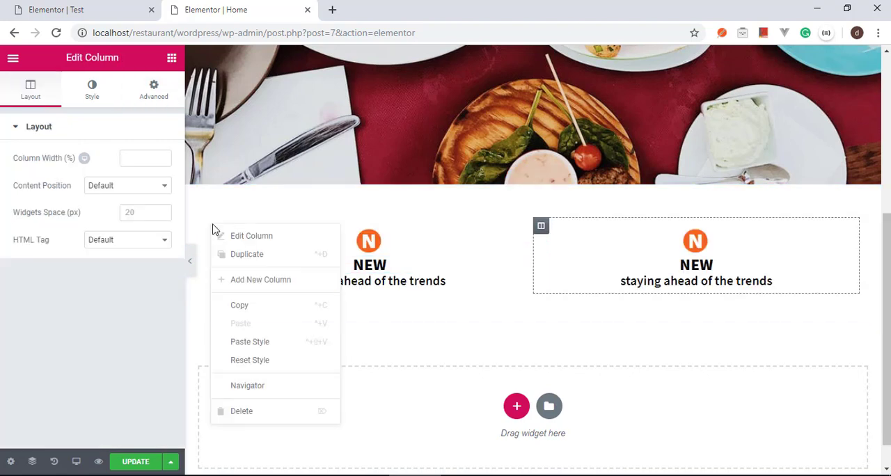
pyautogui.click(269, 259)
pyautogui.rightClick(215, 232)
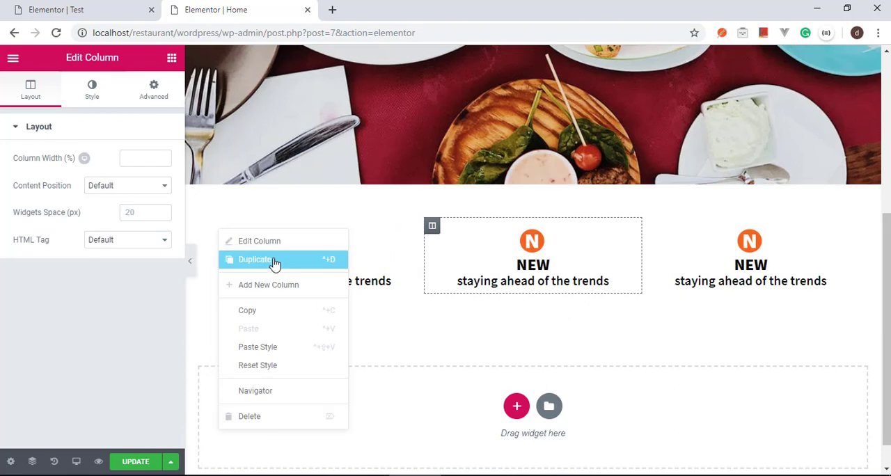
pyautogui.click(275, 262)
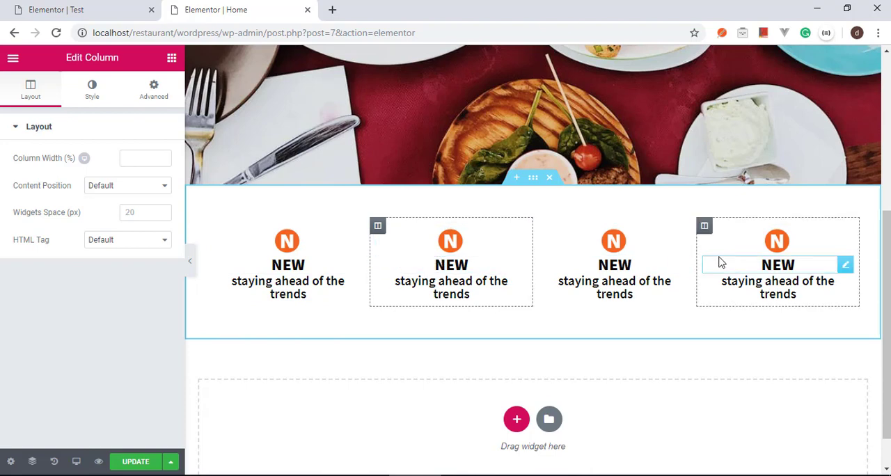
# Step: Check the second icon on the Test page, then replace the second column's image on the Home page with an upload of Vegan.PNG
pyautogui.click(113, 7)
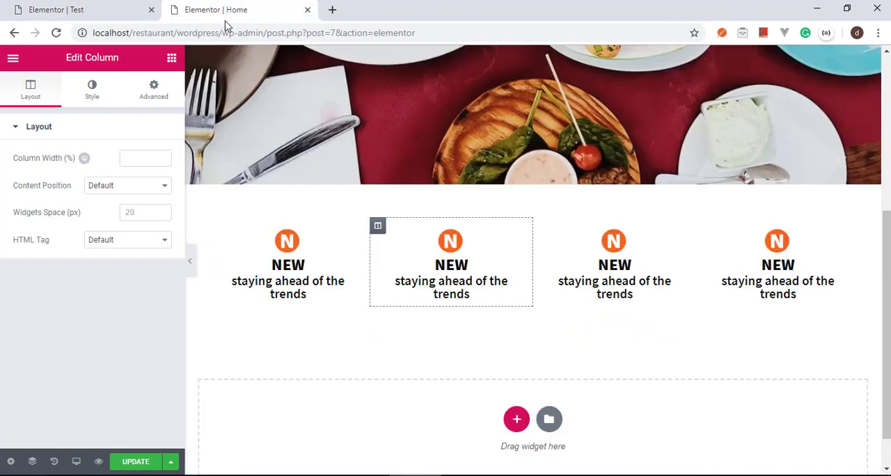
pyautogui.click(223, 10)
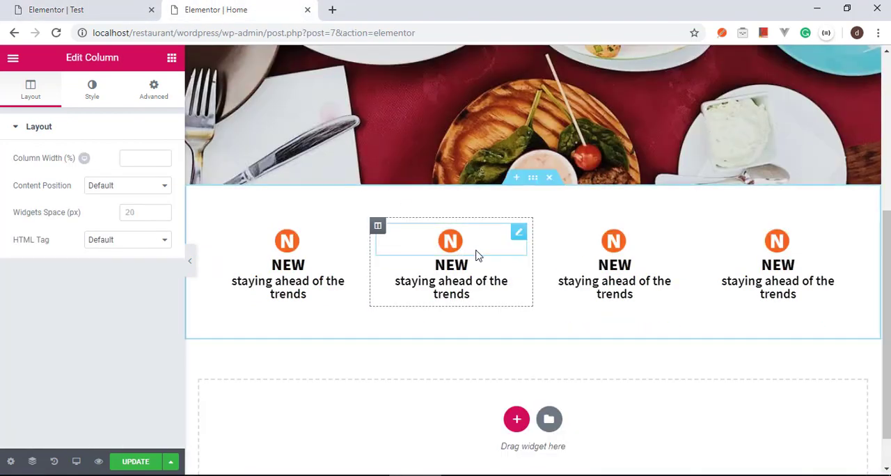
pyautogui.rightClick(518, 238)
pyautogui.click(533, 247)
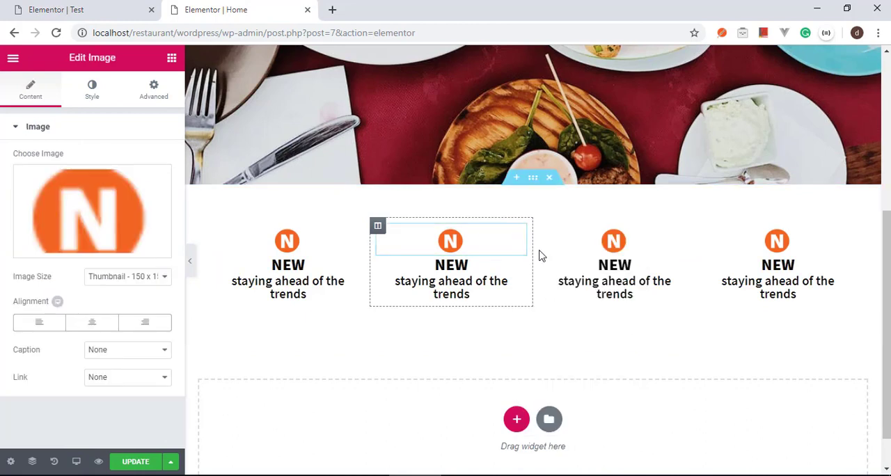
pyautogui.click(111, 209)
pyautogui.click(69, 111)
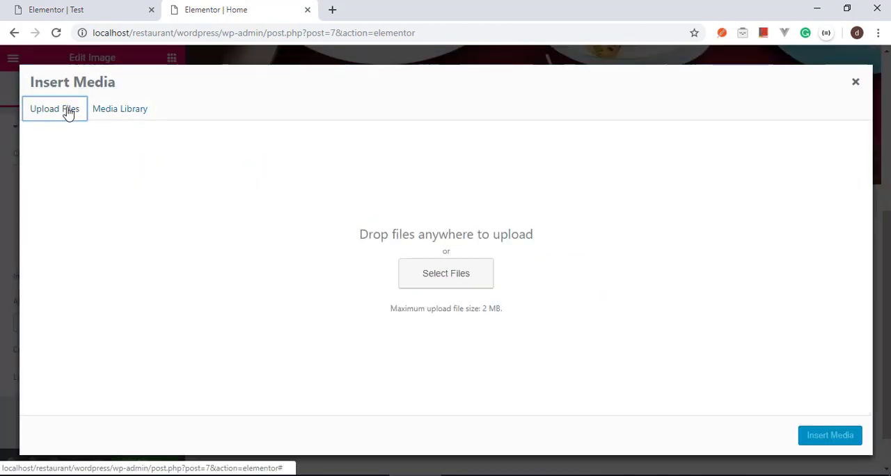
pyautogui.click(463, 282)
pyautogui.click(154, 182)
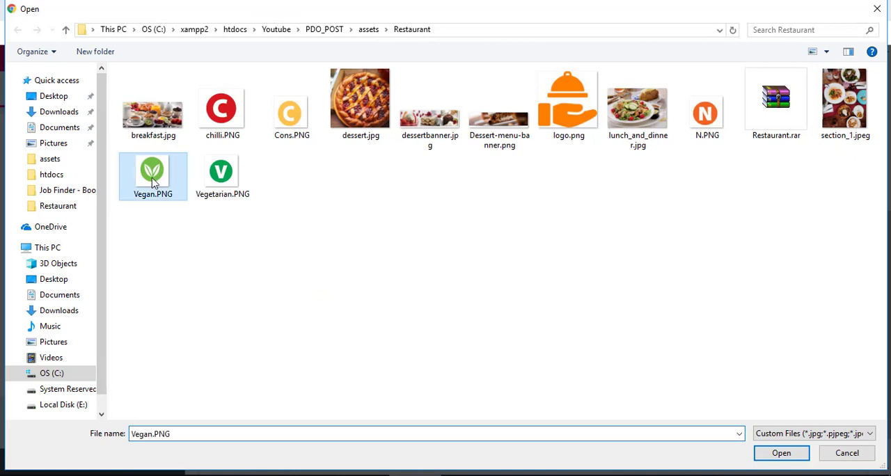
pyautogui.click(787, 453)
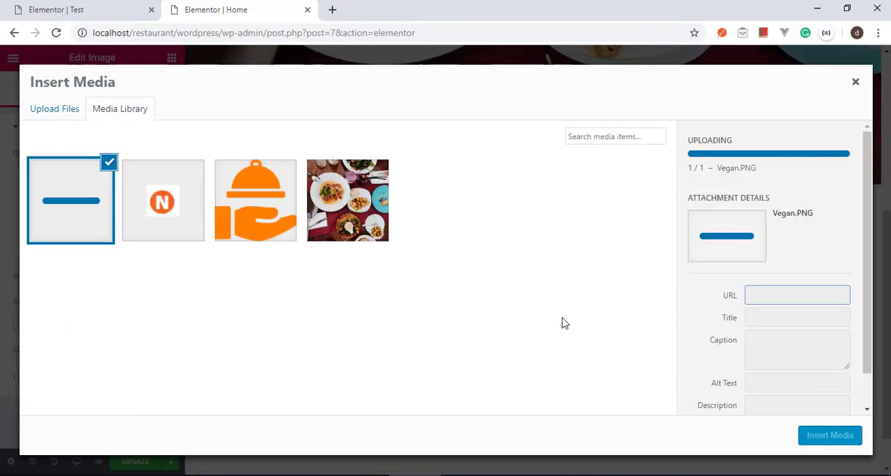
pyautogui.click(830, 439)
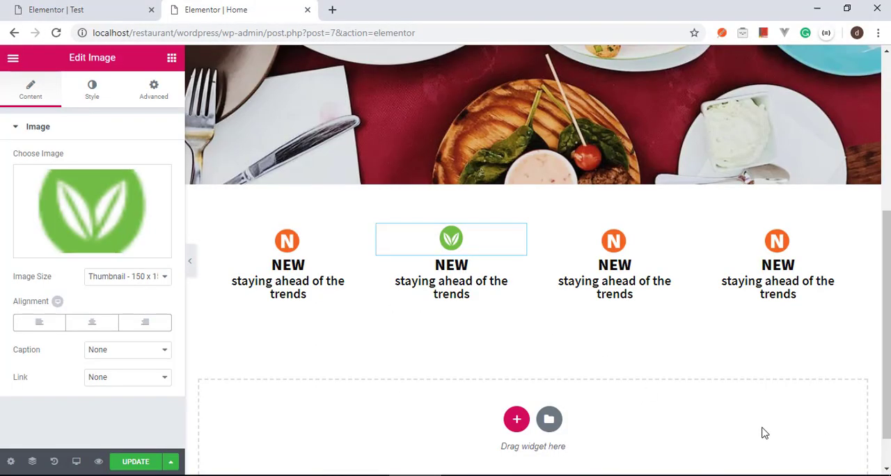
# Step: Check the third icon on the Test page, then replace the third column's image on the Home page with an upload of Cons.PNG
pyautogui.rightClick(680, 240)
pyautogui.click(693, 245)
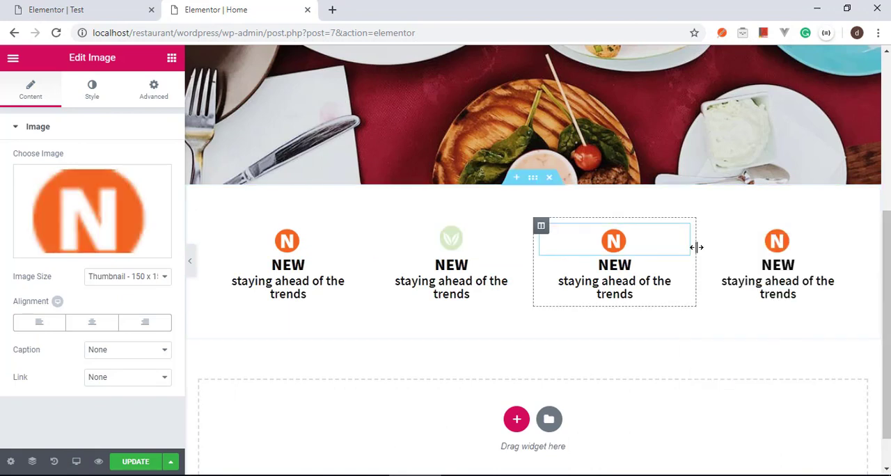
pyautogui.click(132, 10)
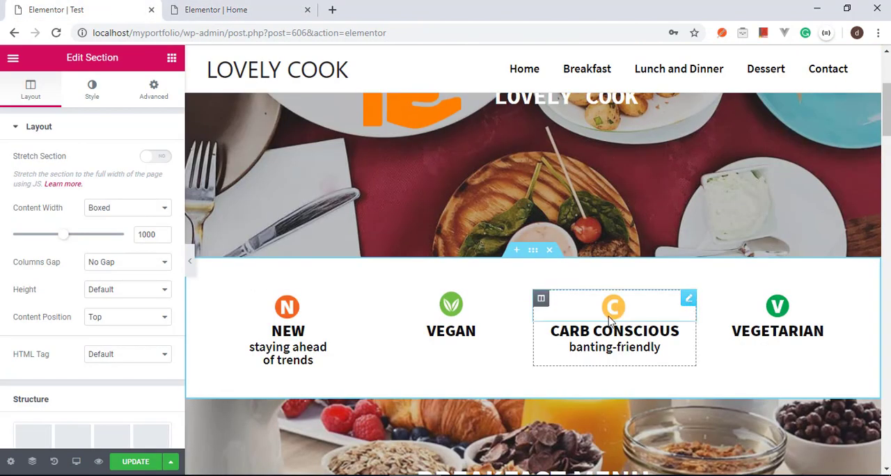
pyautogui.click(201, 9)
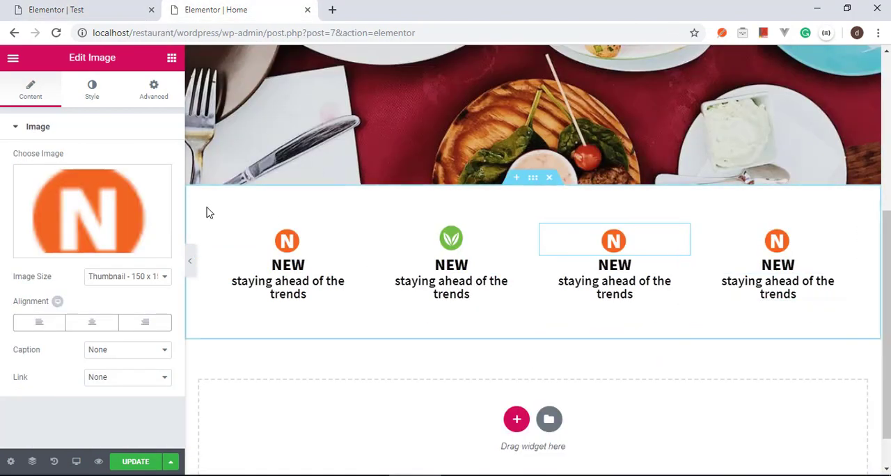
pyautogui.click(131, 222)
pyautogui.click(59, 119)
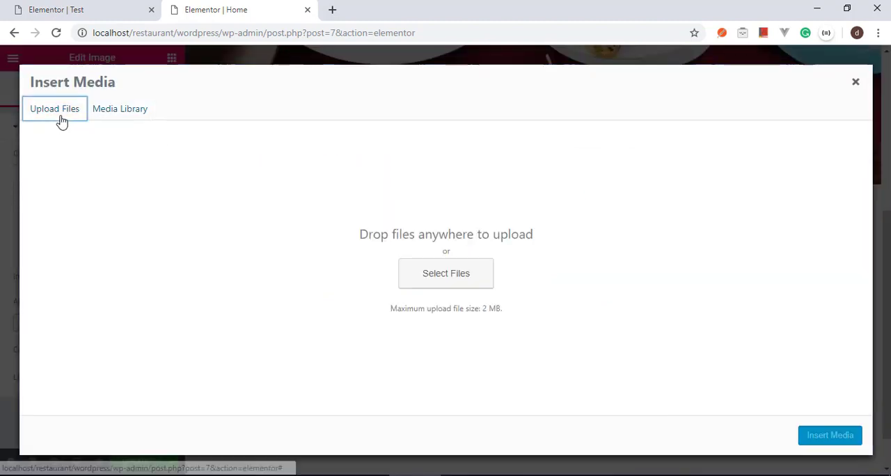
pyautogui.click(465, 279)
pyautogui.click(298, 110)
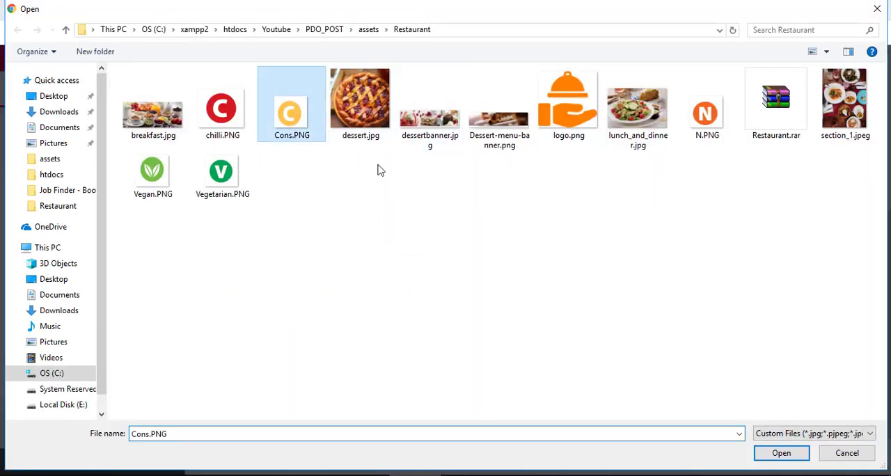
pyautogui.click(798, 454)
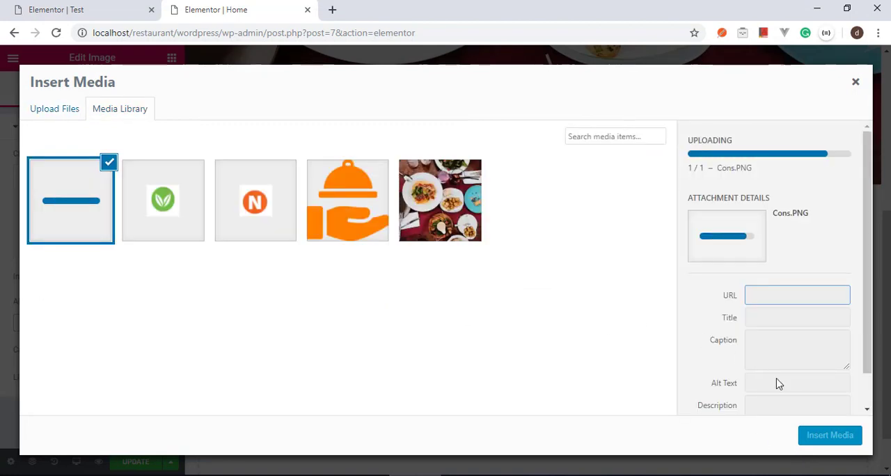
pyautogui.click(835, 436)
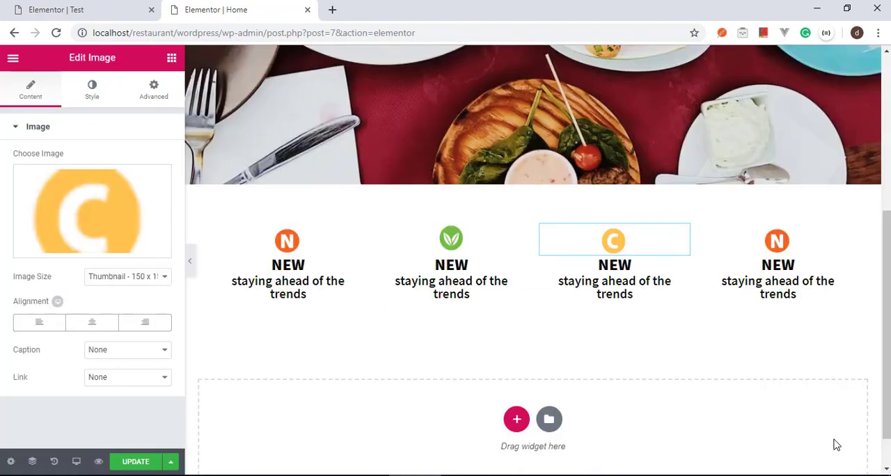
# Step: Check the fourth icon on the Test page, then replace the fourth column's image on the Home page with an upload of Vegetarian.PNG
pyautogui.rightClick(849, 245)
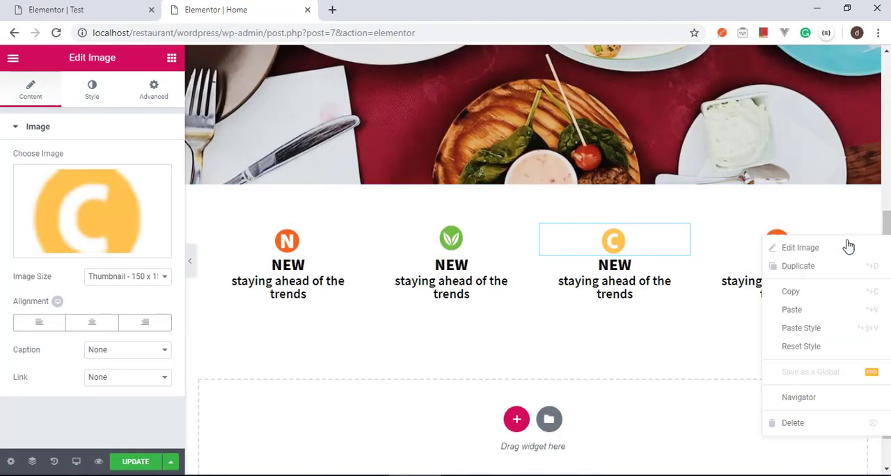
pyautogui.click(845, 251)
pyautogui.click(115, 9)
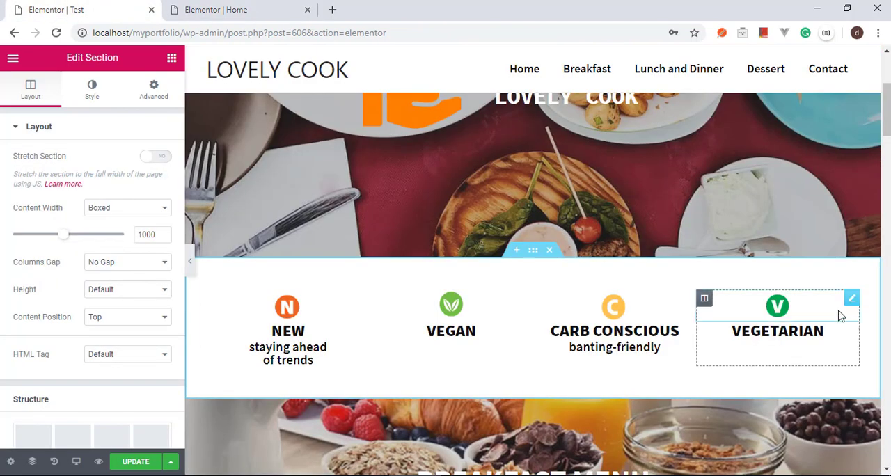
pyautogui.click(223, 9)
pyautogui.click(119, 198)
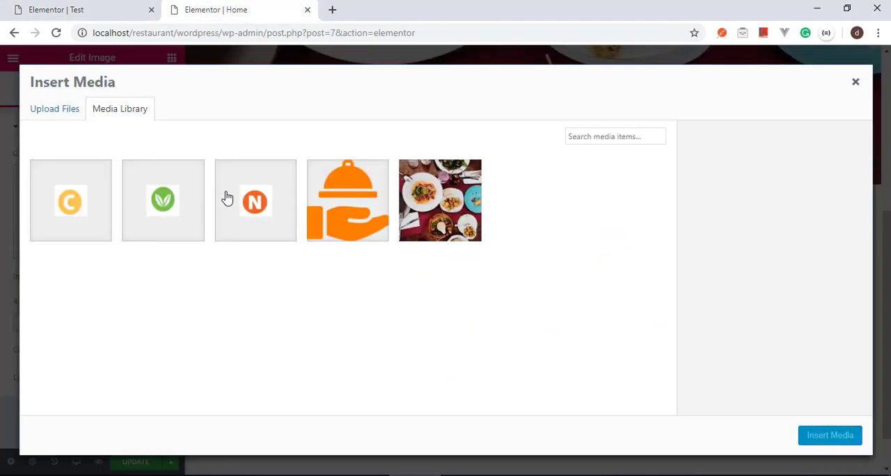
pyautogui.click(73, 109)
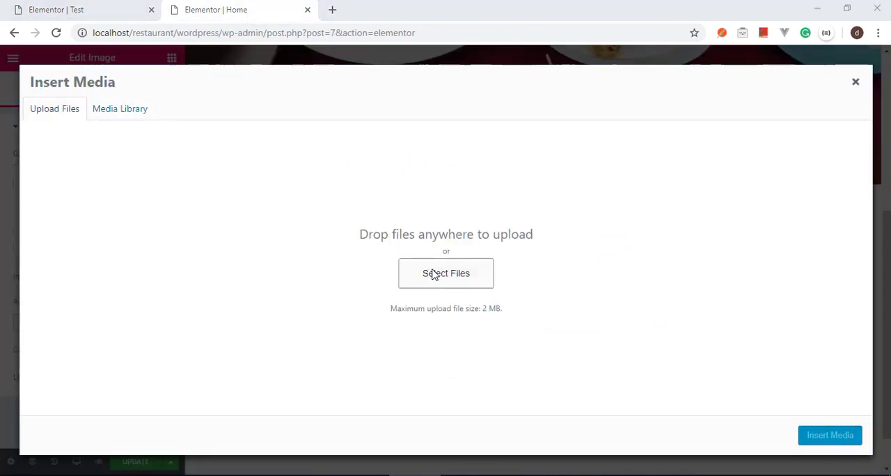
pyautogui.click(433, 273)
pyautogui.click(231, 189)
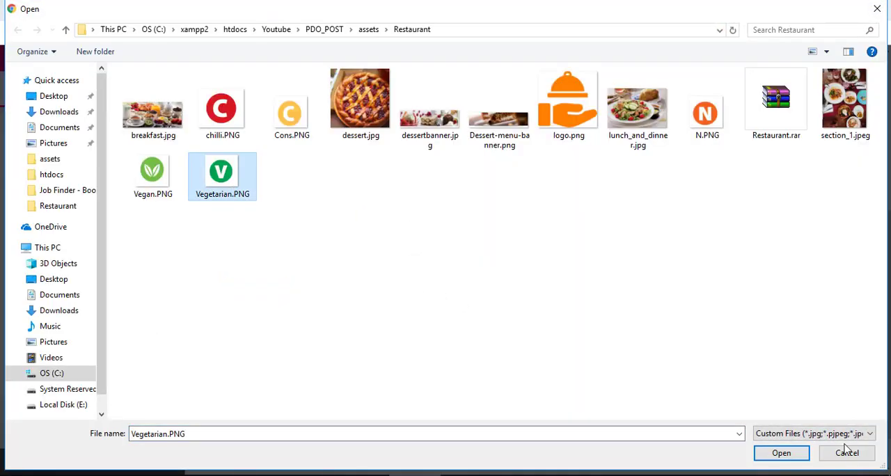
pyautogui.click(793, 458)
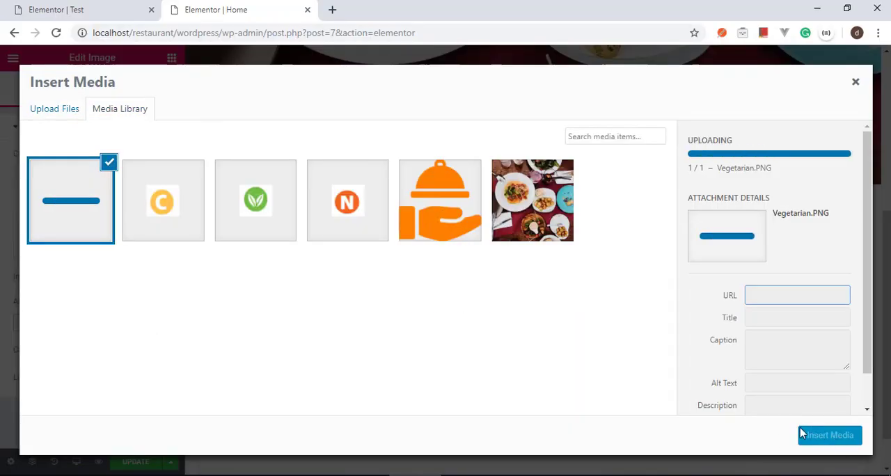
pyautogui.click(816, 440)
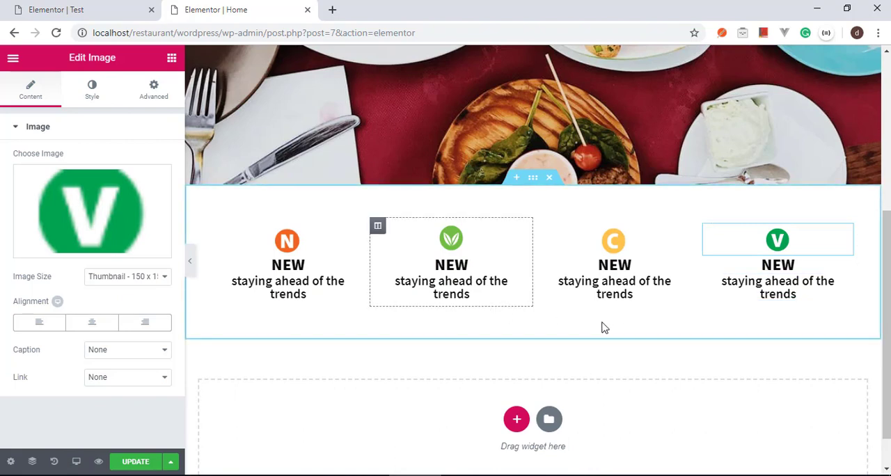
# Step: Check the category titles on the Test page, then change the second column's heading on the Home page to "vegan"
pyautogui.click(105, 7)
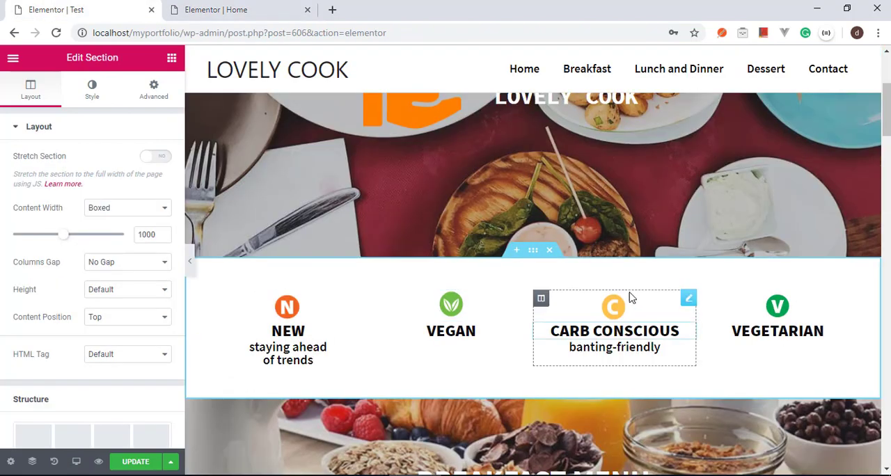
pyautogui.click(209, 7)
pyautogui.click(470, 263)
pyautogui.doubleClick(470, 261)
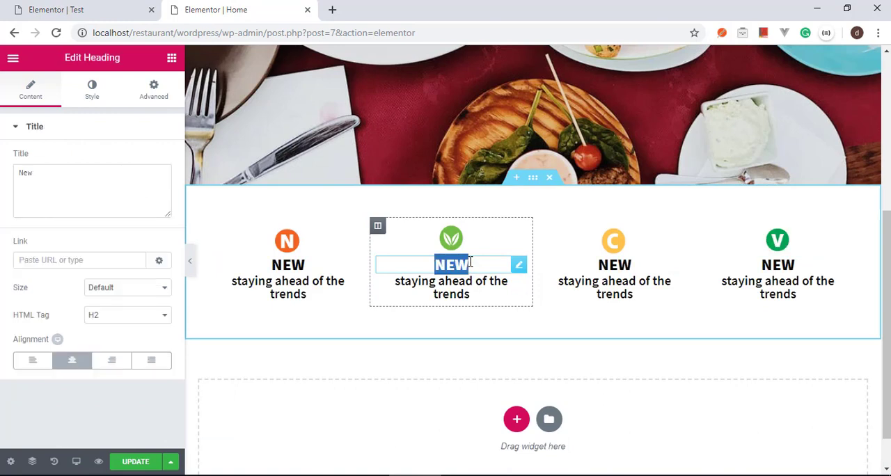
pyautogui.press('BackSpace')
pyautogui.write('vegan')
# Step: Delete the "staying ahead of the trends" subtitle from the second column, below the vegan heading
pyautogui.click(473, 287)
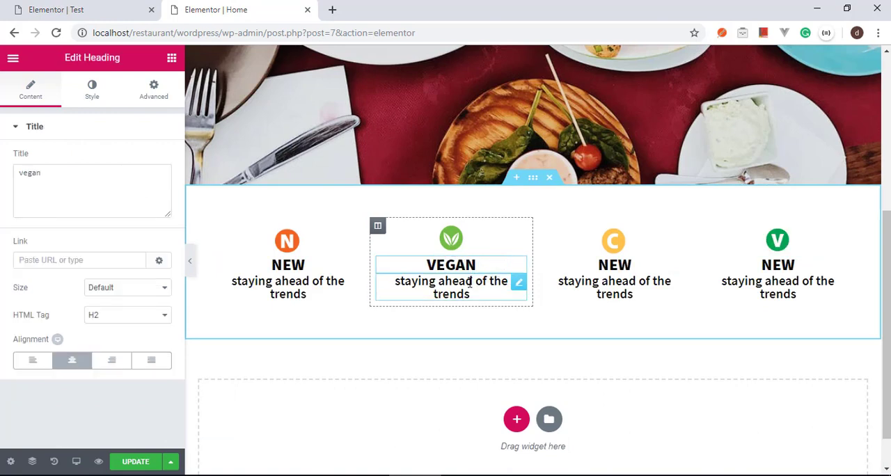
pyautogui.rightClick(525, 285)
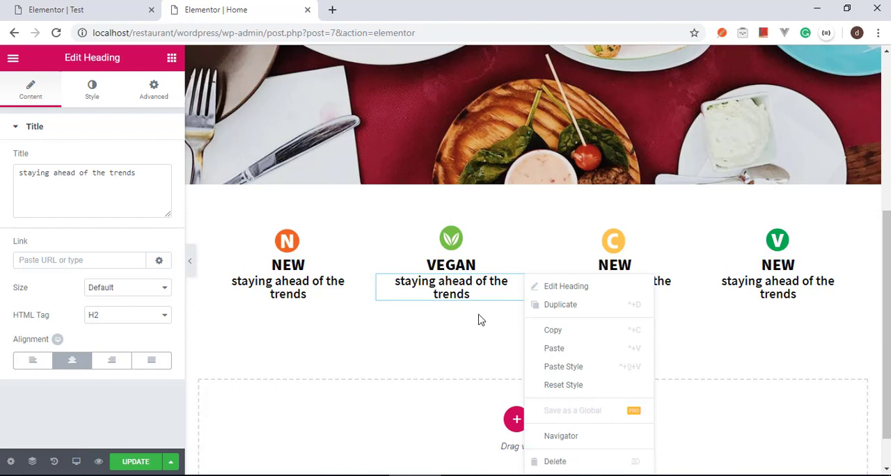
pyautogui.click(570, 462)
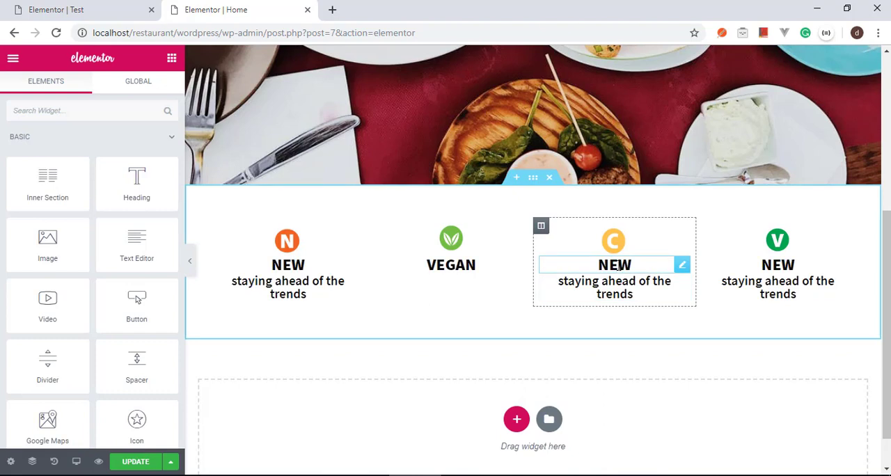
# Step: Change the third column's heading on the Home page to "carb conscious", checking the wording on the Test page
pyautogui.click(619, 268)
pyautogui.write('carb con')
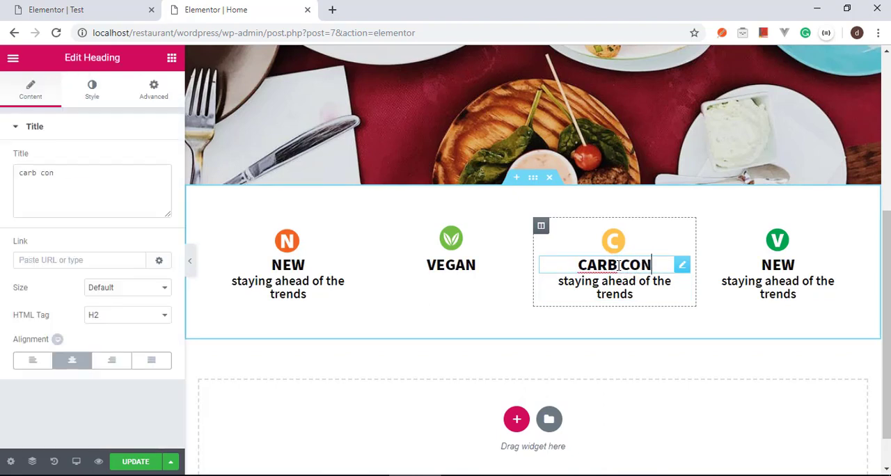
pyautogui.click(74, 9)
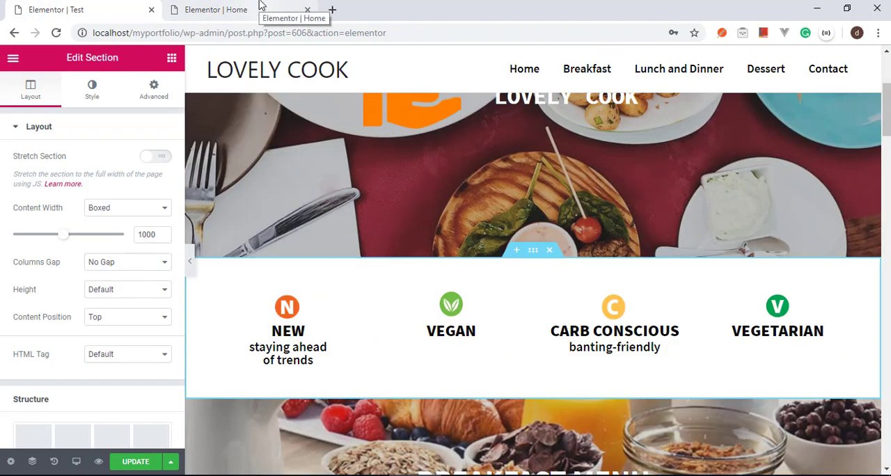
pyautogui.click(260, 5)
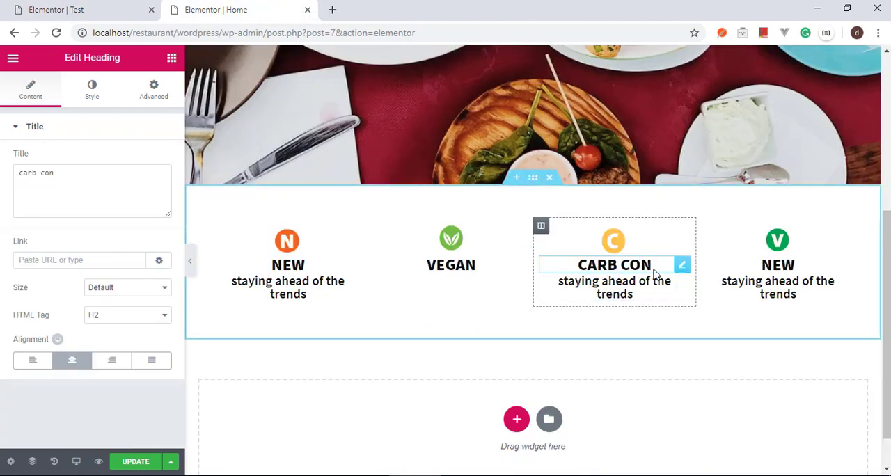
pyautogui.write('sci')
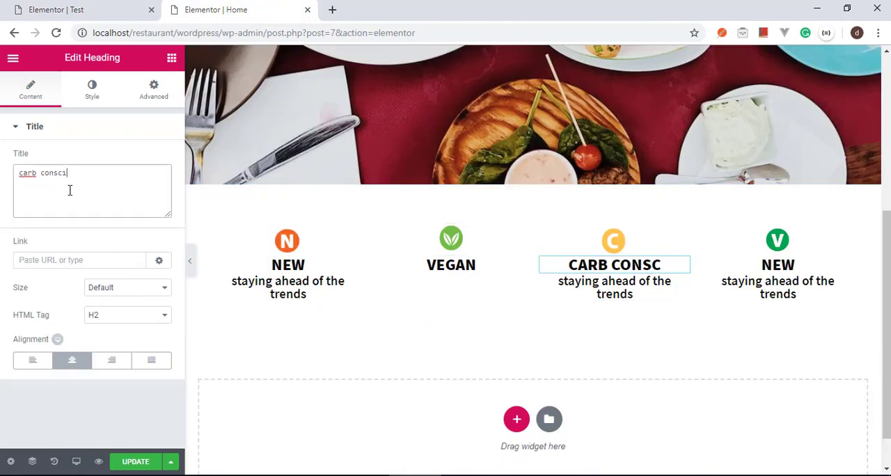
pyautogui.write('ous')
# Step: Check the third column's subtitle on the Test page, then change the one on the Home page to "banting-friendly"
pyautogui.click(38, 7)
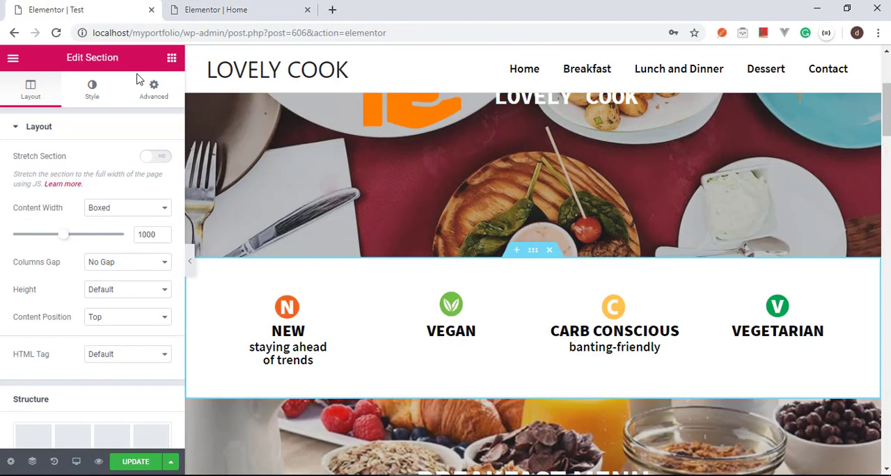
pyautogui.click(232, 7)
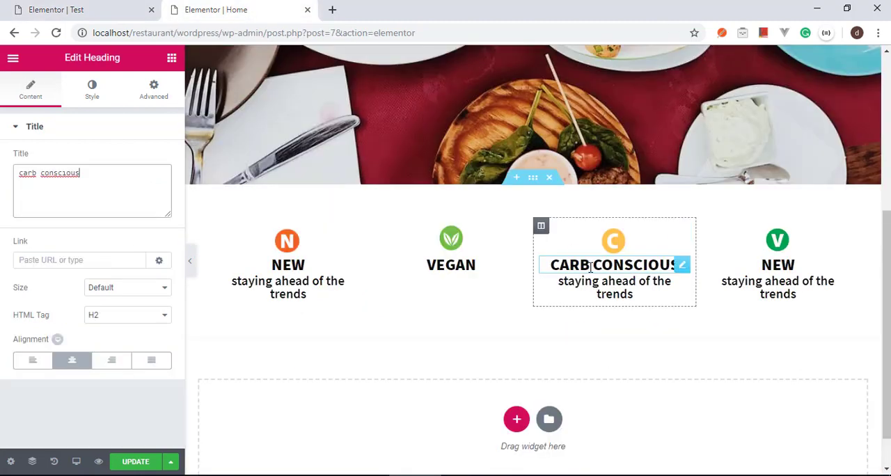
pyautogui.click(611, 284)
pyautogui.tripleClick(611, 285)
pyautogui.write('banting-friend')
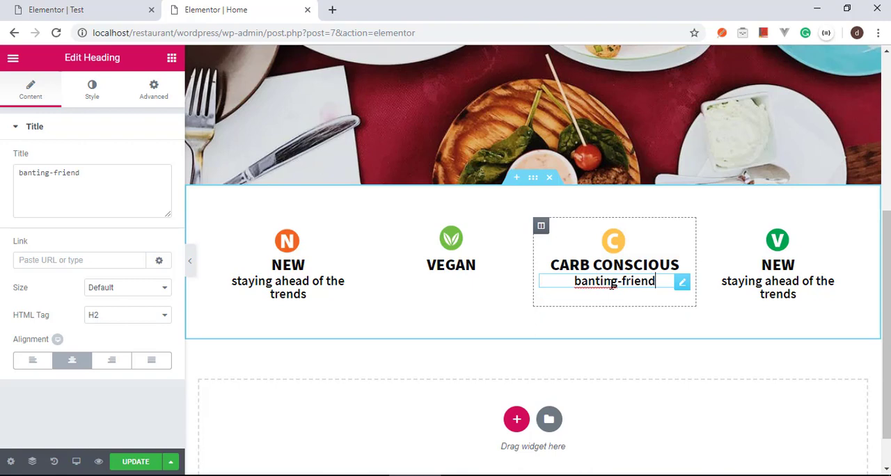
pyautogui.write('ly')
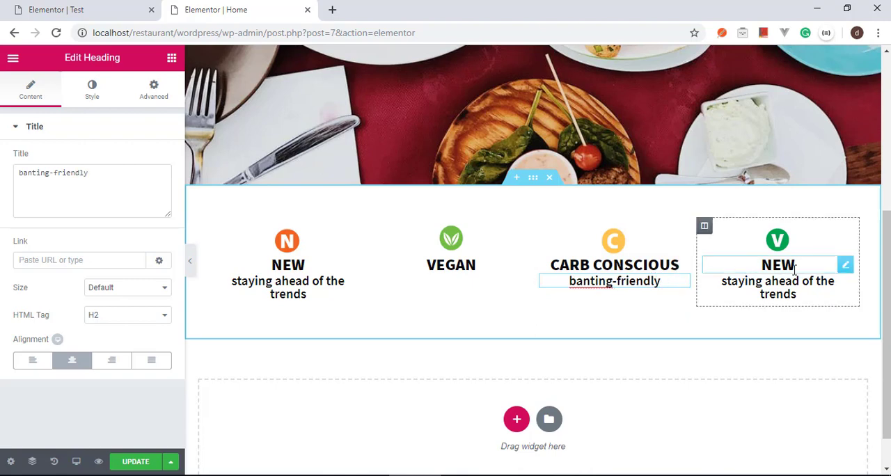
# Step: Check the fourth column on the Test page, then delete its subtitle on the Home page and change its heading to "VEGETARIAN"
pyautogui.click(100, 11)
pyautogui.click(235, 10)
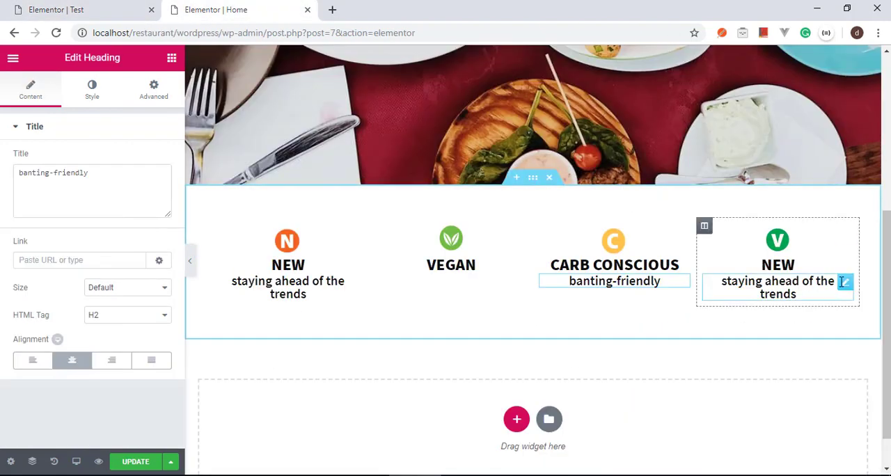
pyautogui.rightClick(848, 287)
pyautogui.click(811, 460)
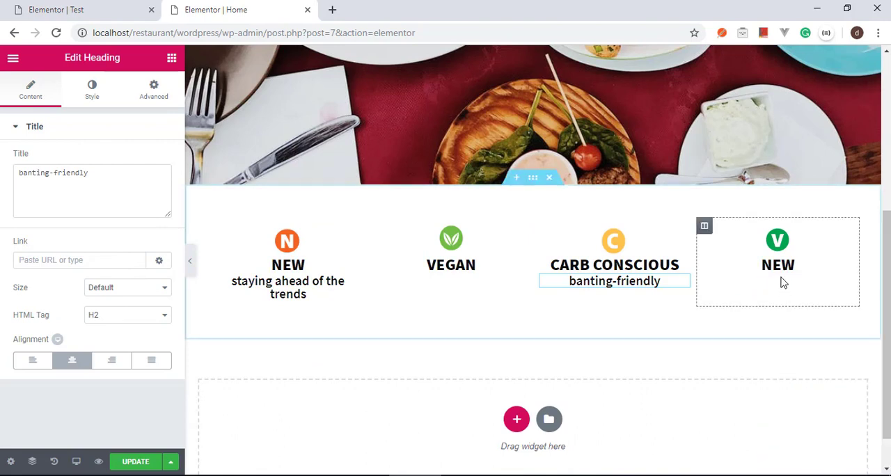
pyautogui.click(787, 268)
pyautogui.write('VE')
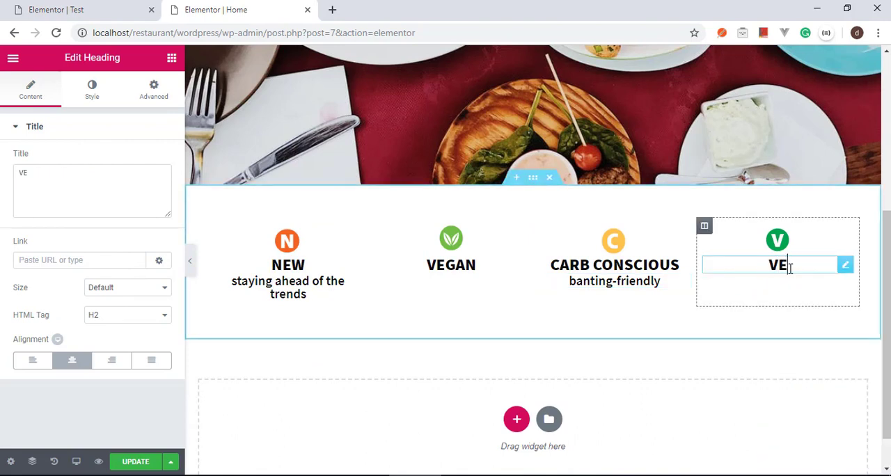
pyautogui.write('GETARIAN')
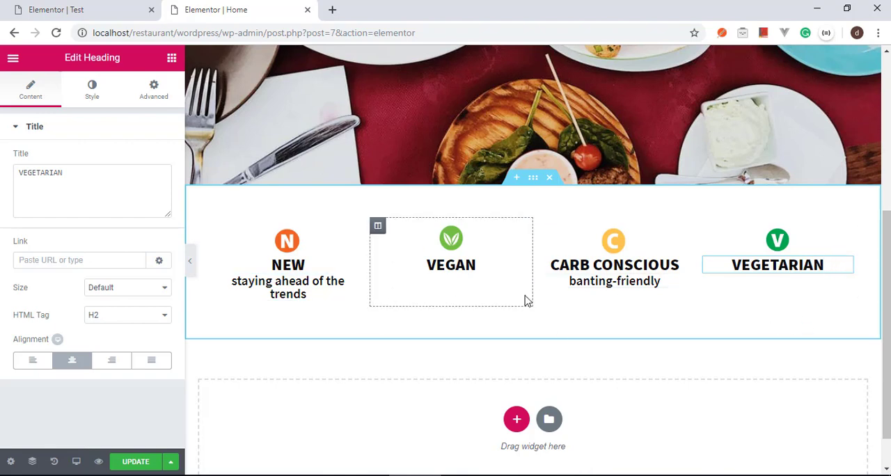
# Step: Check the first column's subtitle on the Test page, then insert a <br> line break after "ahead" in the Home page's subtitle
pyautogui.click(85, 8)
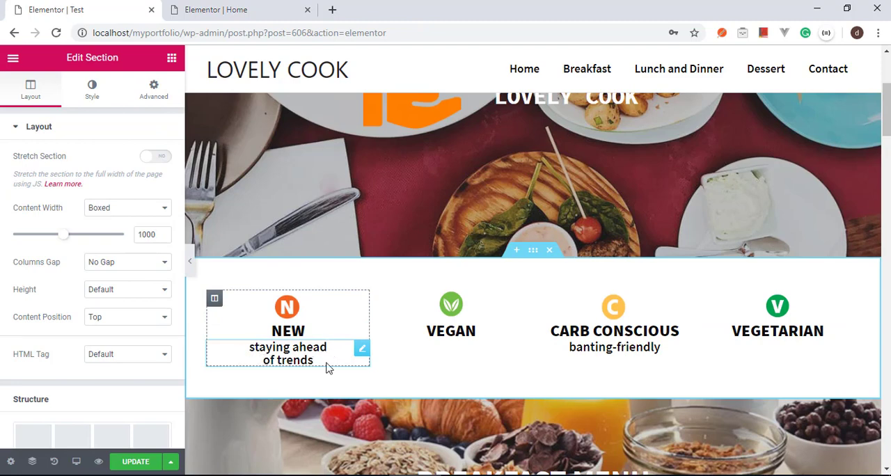
pyautogui.click(221, 10)
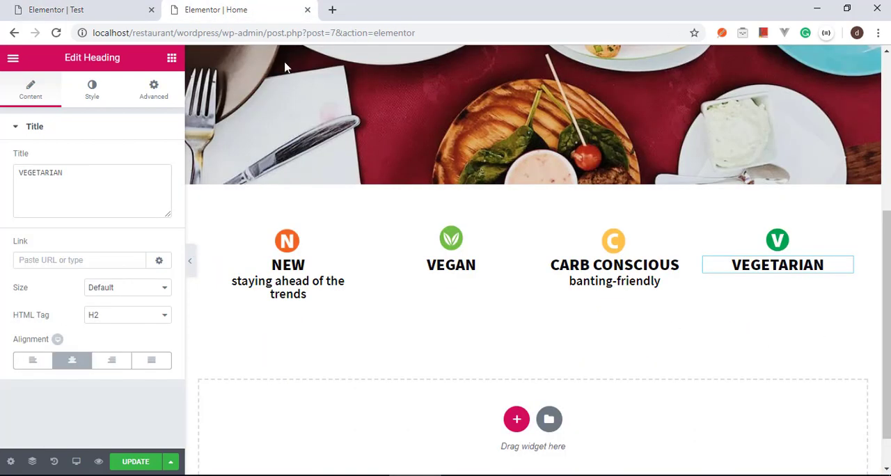
pyautogui.click(315, 282)
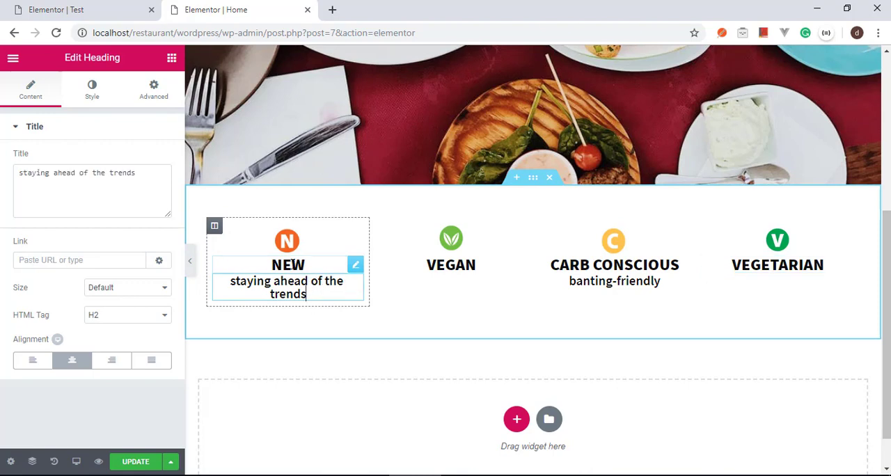
pyautogui.click(78, 173)
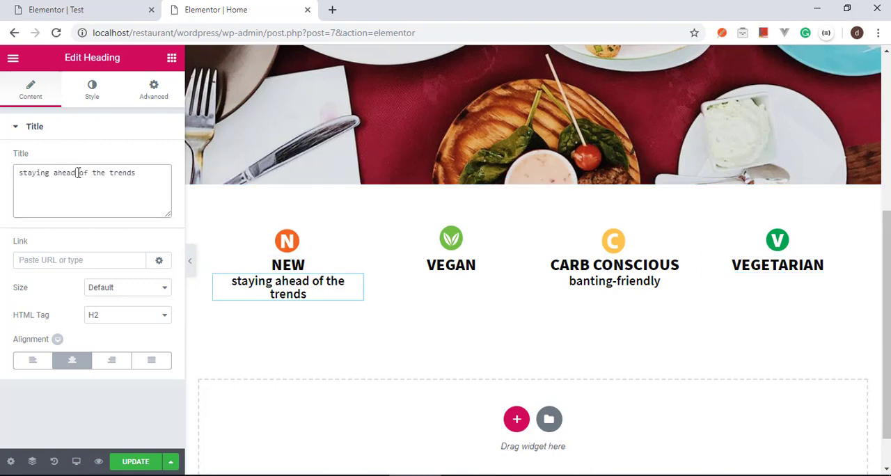
pyautogui.press('BackSpace')
pyautogui.write('<br>')
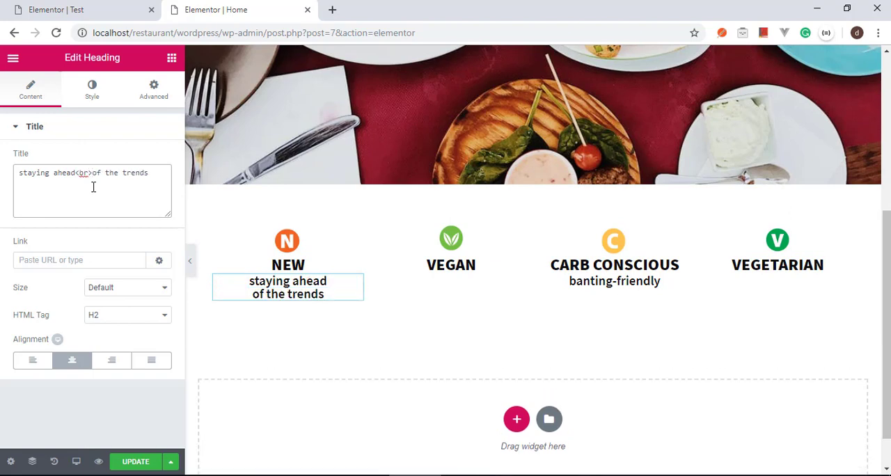
# Step: Compare with the Test page again, then make the first column's subtitle read "staying ahead of<br>the trends"
pyautogui.click(148, 5)
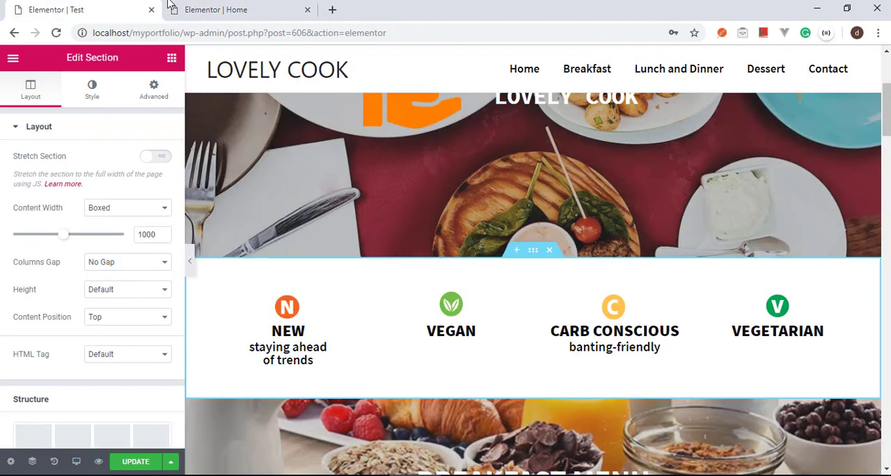
pyautogui.click(223, 5)
pyautogui.press('BackSpace')
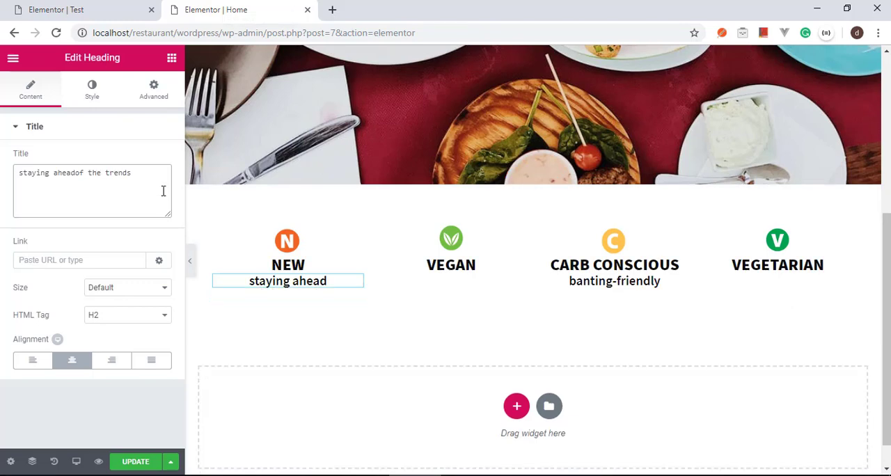
pyautogui.write('of<br>')
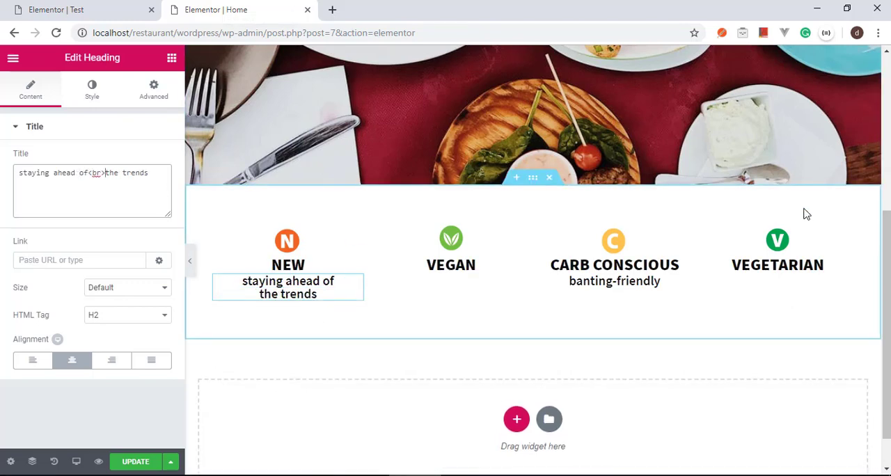
# Step: Add a new single-column section below the food-category icon section
pyautogui.scroll(-1, 808, 216)
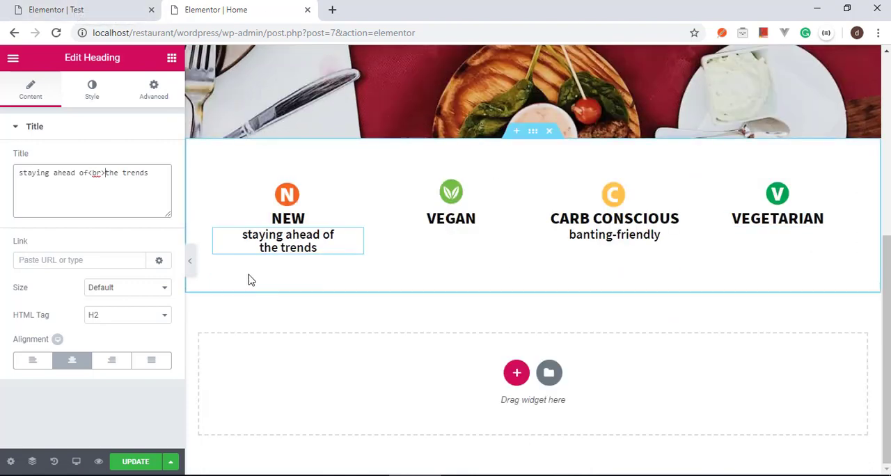
pyautogui.click(516, 373)
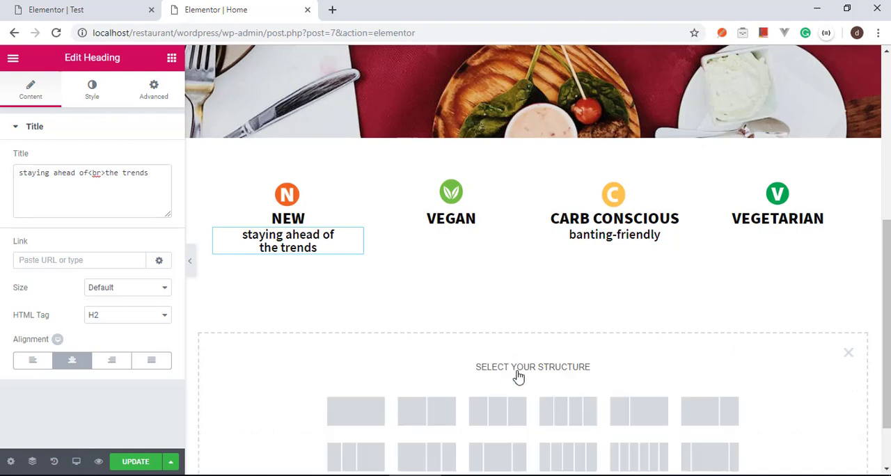
pyautogui.click(363, 413)
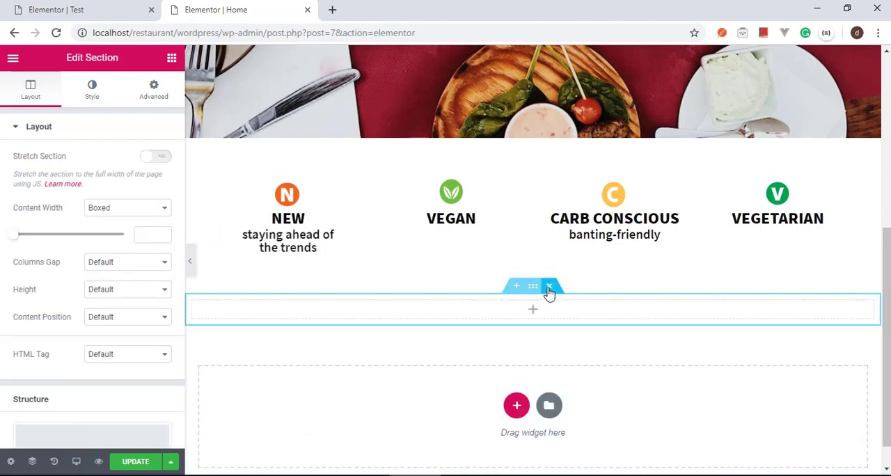
# Step: Give the new section a classic background and upload breakfast.jpg from the Restaurant folder as its image
pyautogui.click(100, 94)
pyautogui.click(100, 188)
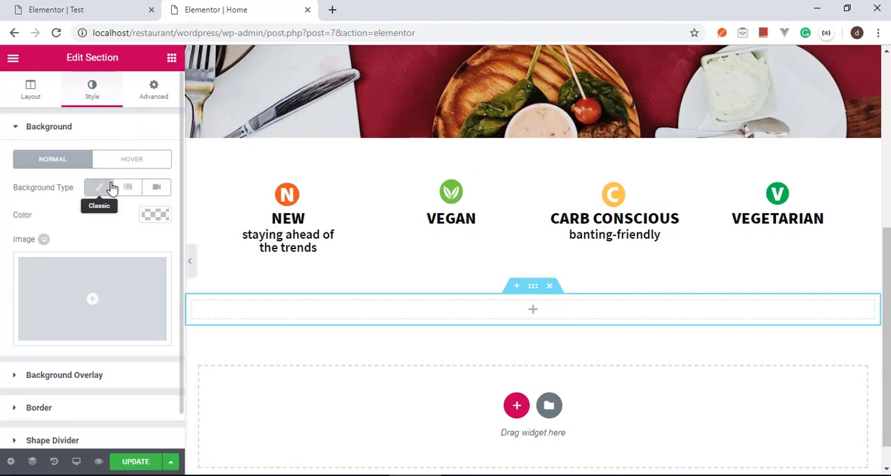
pyautogui.click(110, 278)
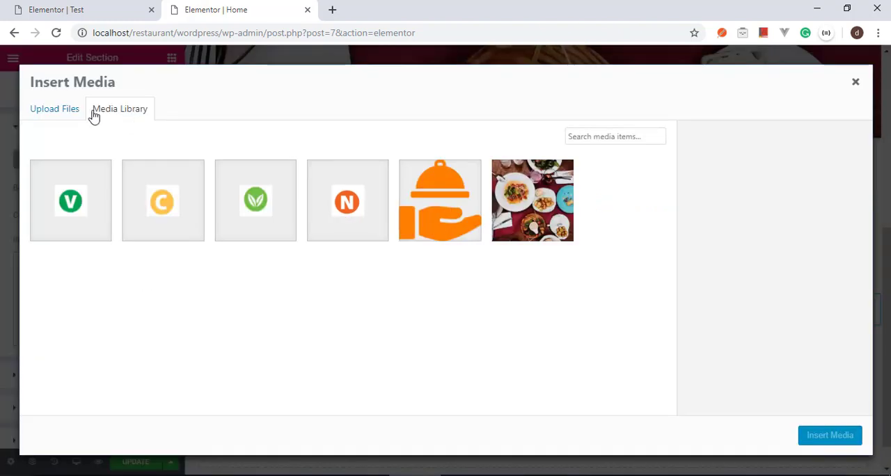
pyautogui.click(61, 111)
pyautogui.click(421, 273)
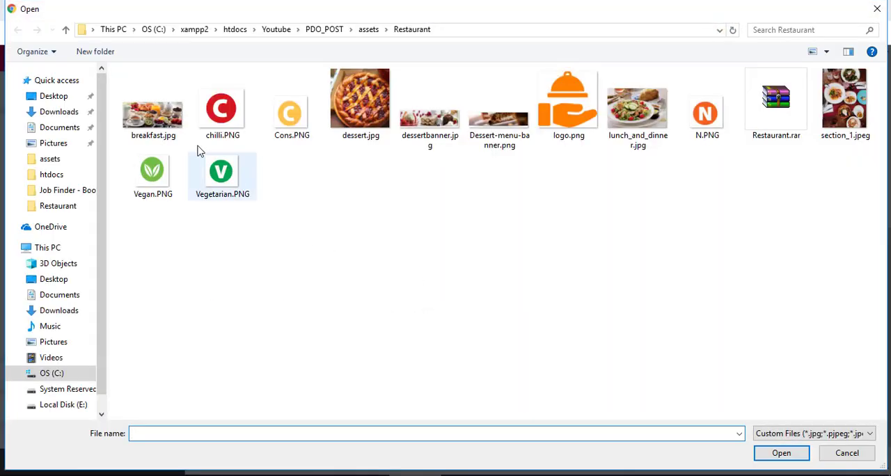
pyautogui.click(171, 126)
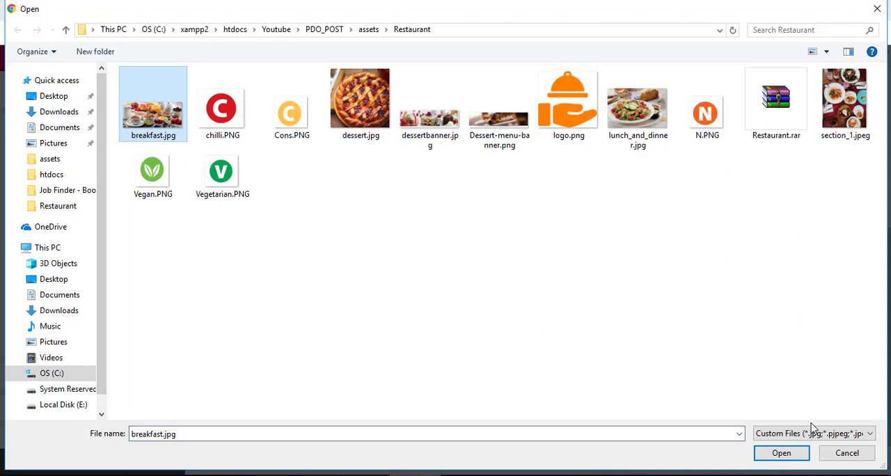
pyautogui.click(769, 453)
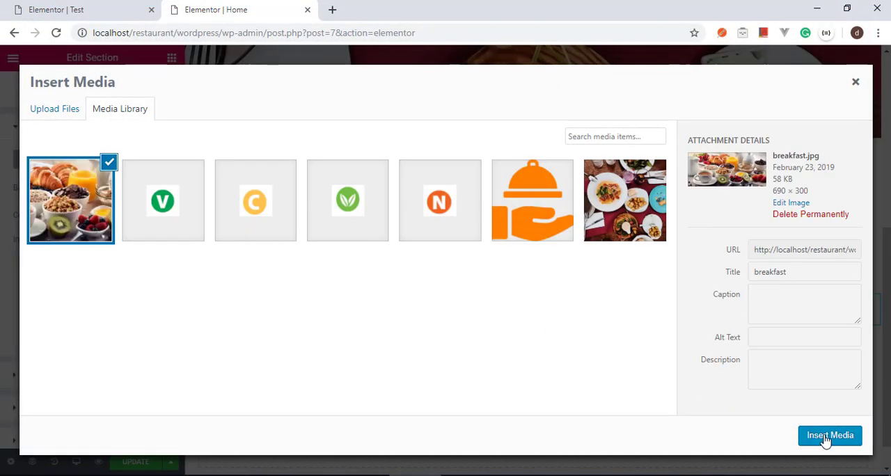
pyautogui.click(828, 436)
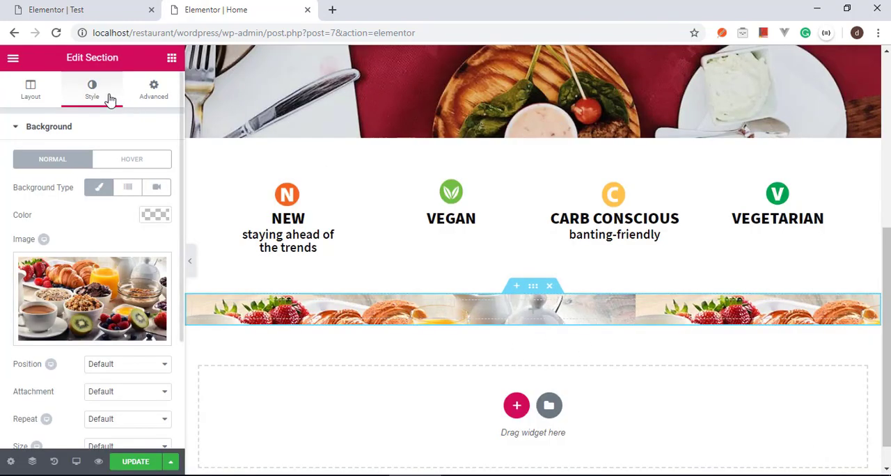
# Step: Set the height option of the section with the breakfast background to Min Height
pyautogui.click(35, 93)
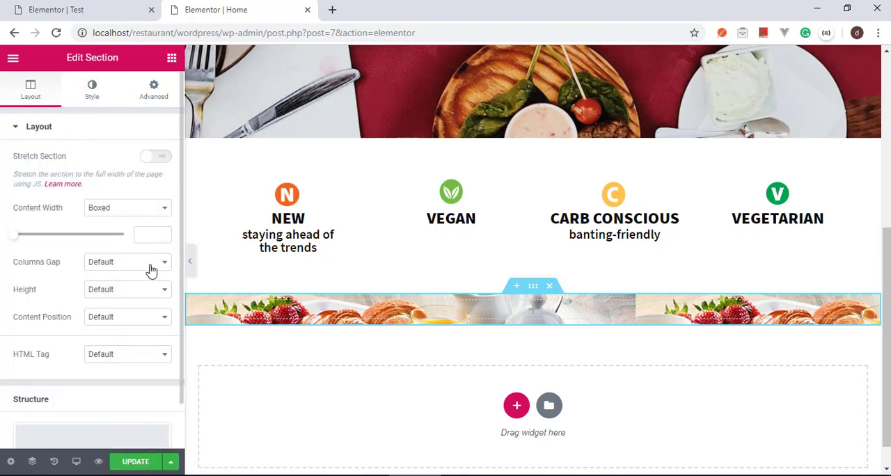
pyautogui.click(111, 292)
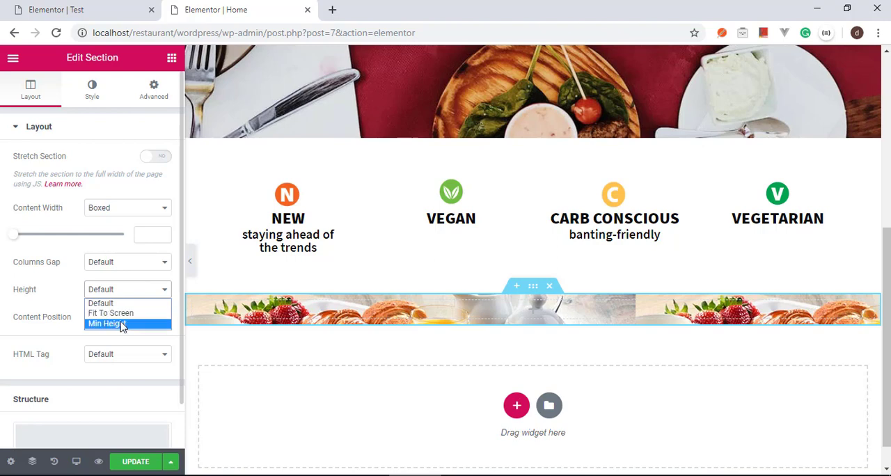
pyautogui.click(122, 324)
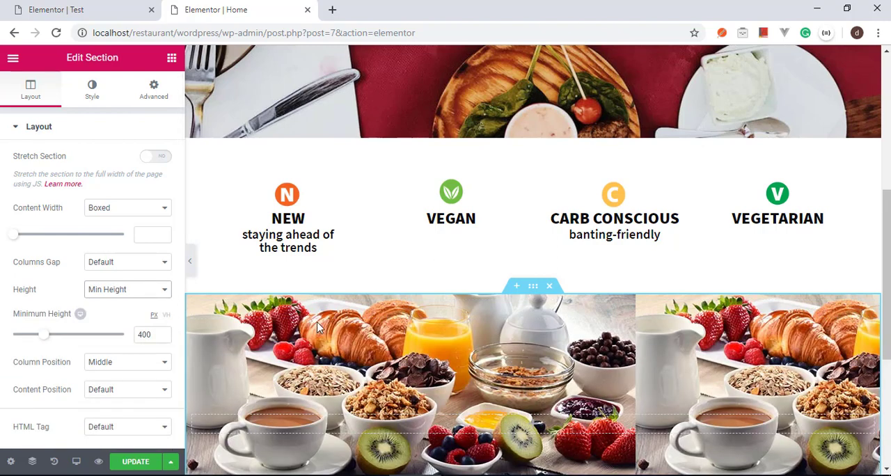
# Step: Set the breakfast section's minimum height to 250 px
pyautogui.scroll(-2, 316, 327)
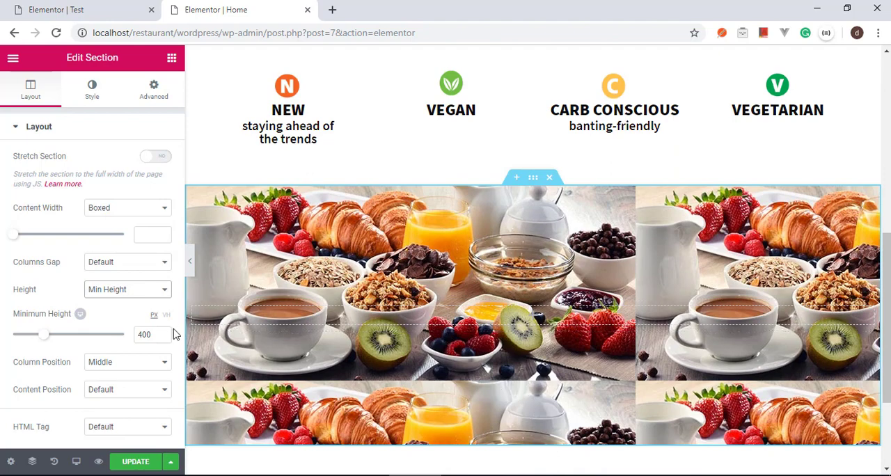
pyautogui.press('BackSpace')
pyautogui.press('BackSpace')
pyautogui.press('BackSpace')
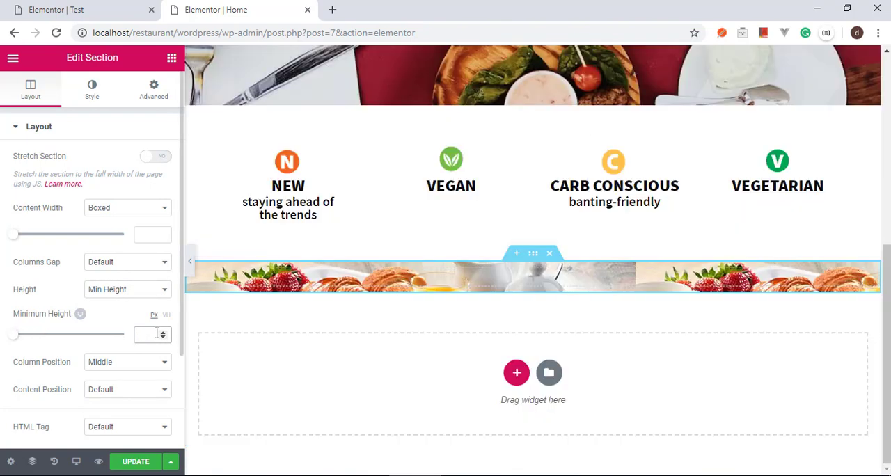
pyautogui.write('250')
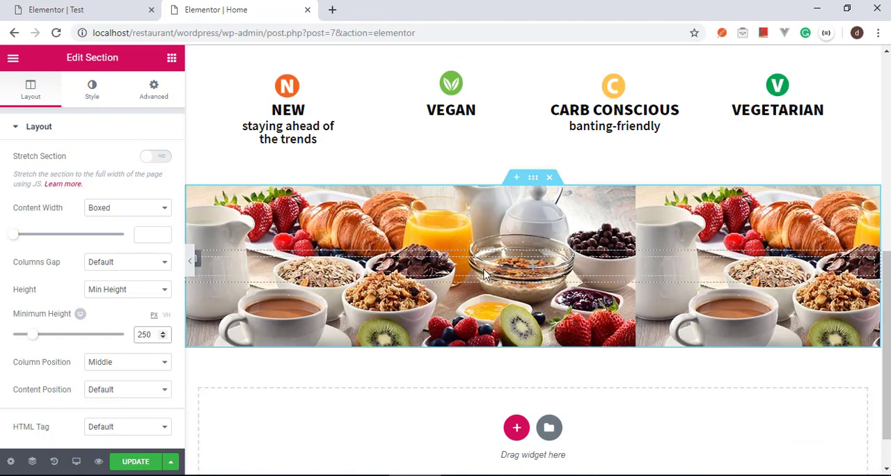
# Step: Set the breakfast background image's position to Center Center, its repeat to No-repeat and its size to Cover
pyautogui.click(93, 89)
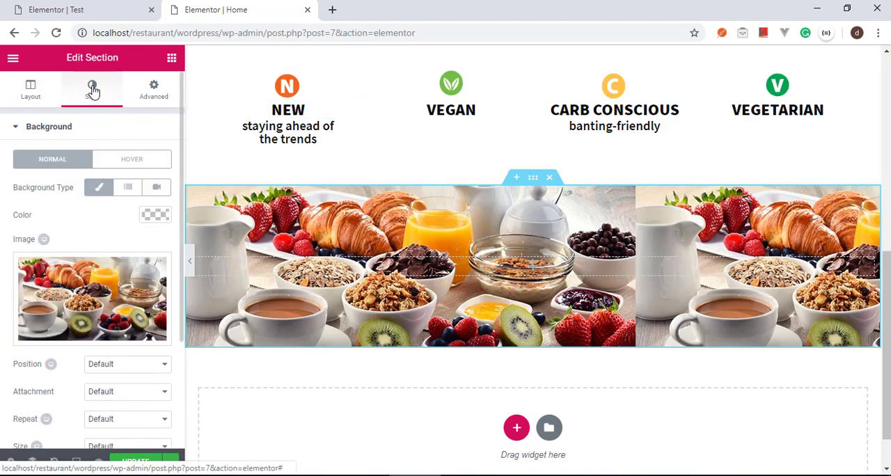
pyautogui.scroll(-2, 137, 397)
pyautogui.click(131, 221)
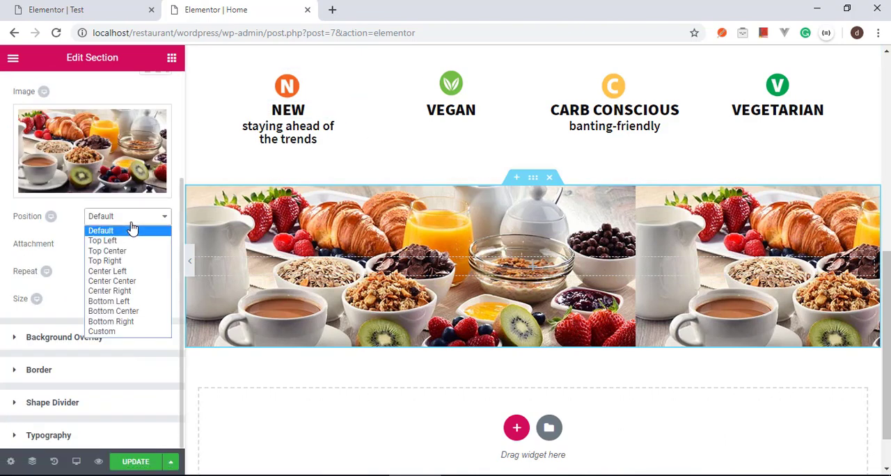
pyautogui.click(121, 282)
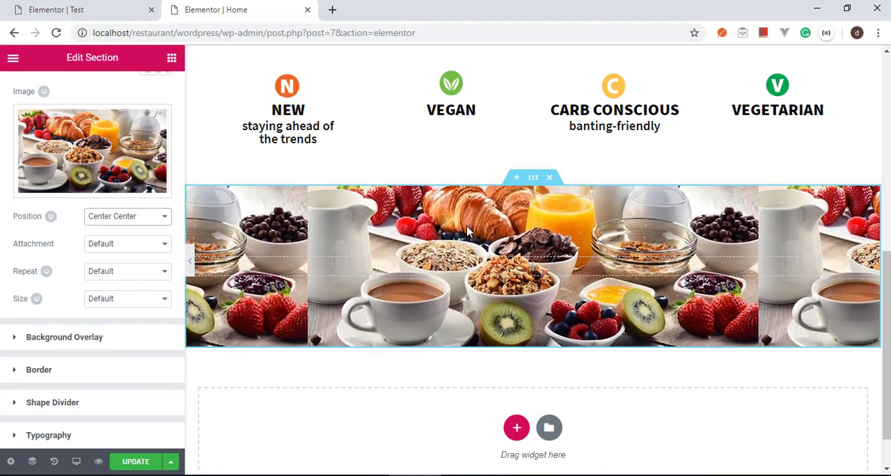
pyautogui.click(120, 272)
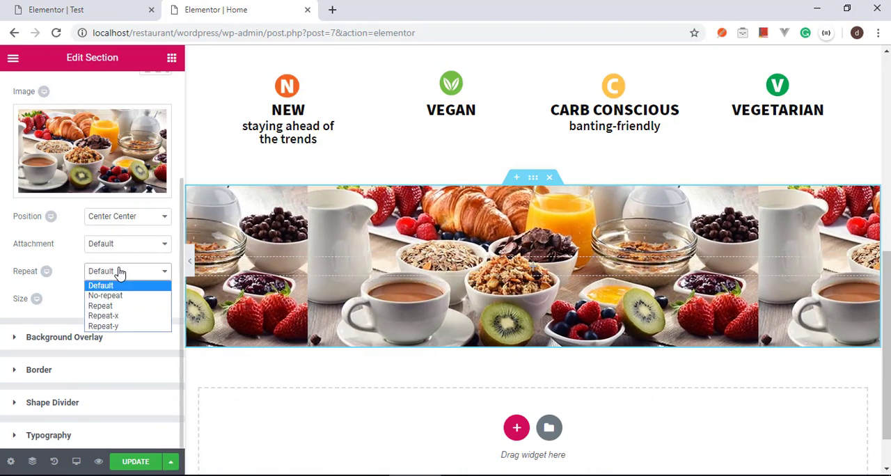
pyautogui.click(122, 296)
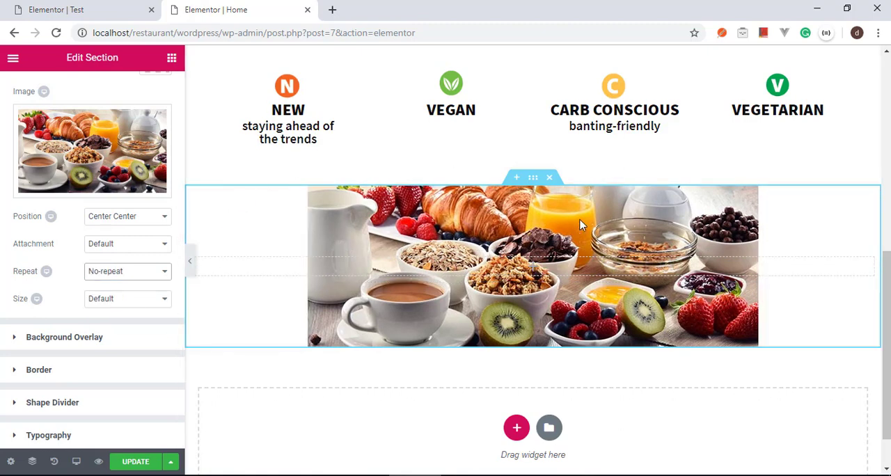
pyautogui.click(136, 299)
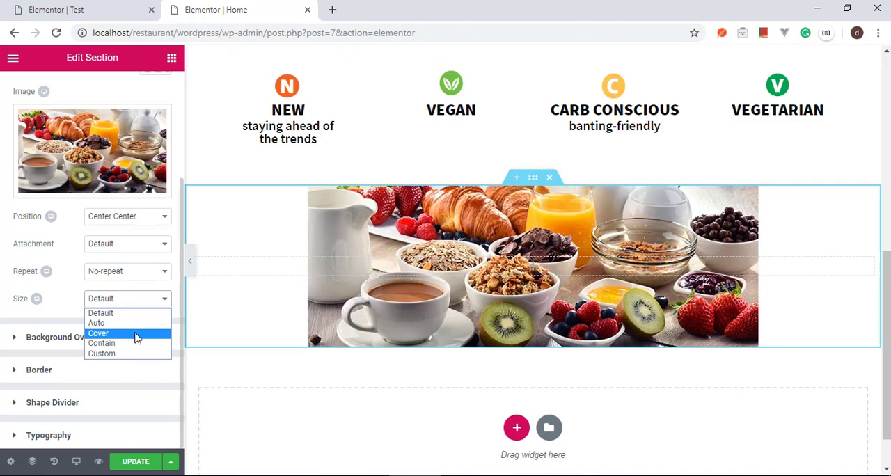
pyautogui.click(137, 334)
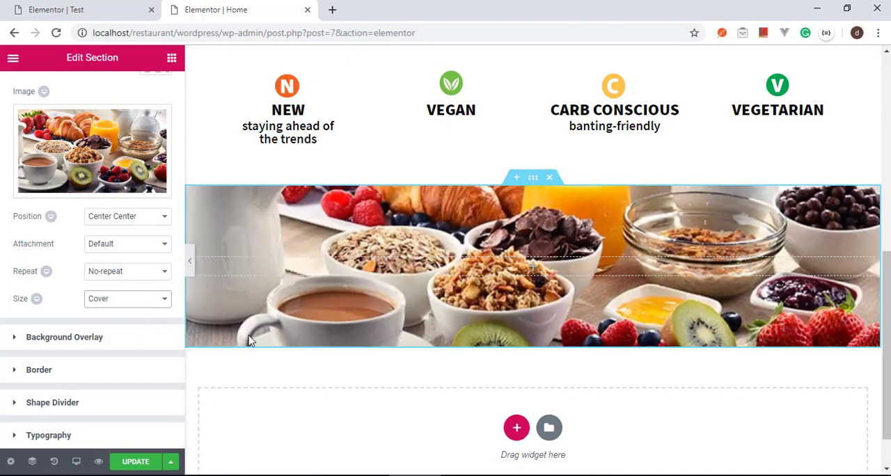
pyautogui.scroll(5, 415, 303)
pyautogui.scroll(-5, 417, 305)
pyautogui.scroll(2, 458, 336)
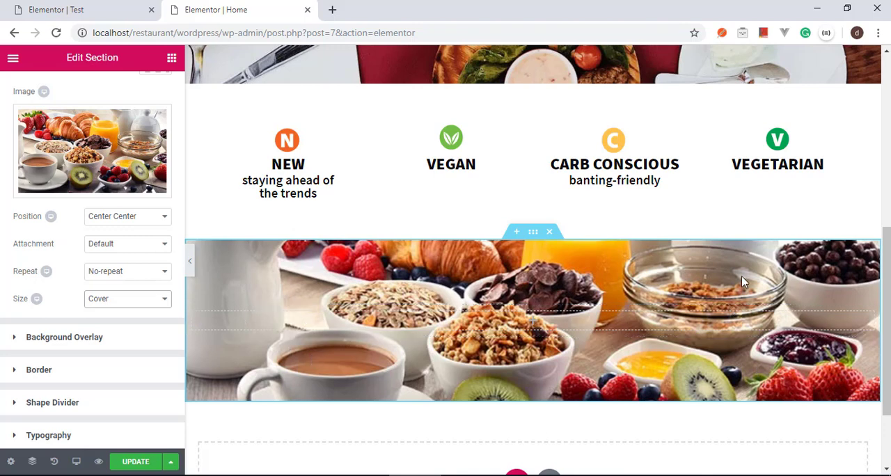
# Step: Add a Heading widget inside the breakfast section and align it to the center
pyautogui.click(171, 59)
pyautogui.moveTo(152, 174); pyautogui.dragTo(426, 320)
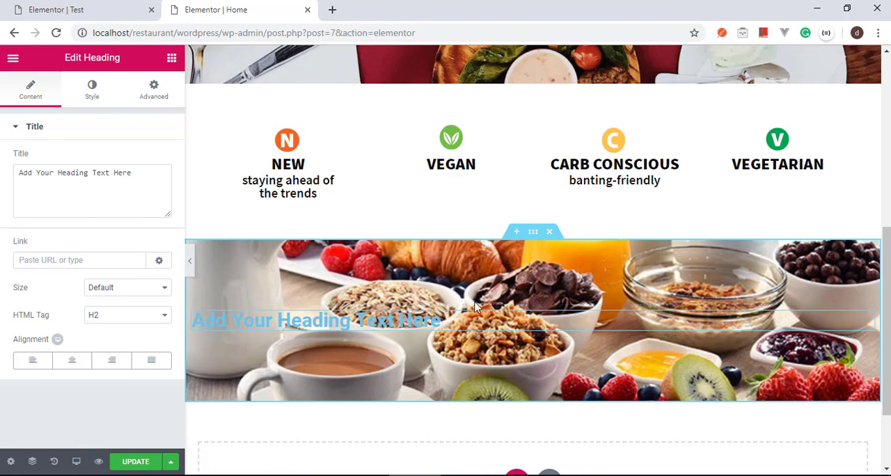
pyautogui.click(72, 360)
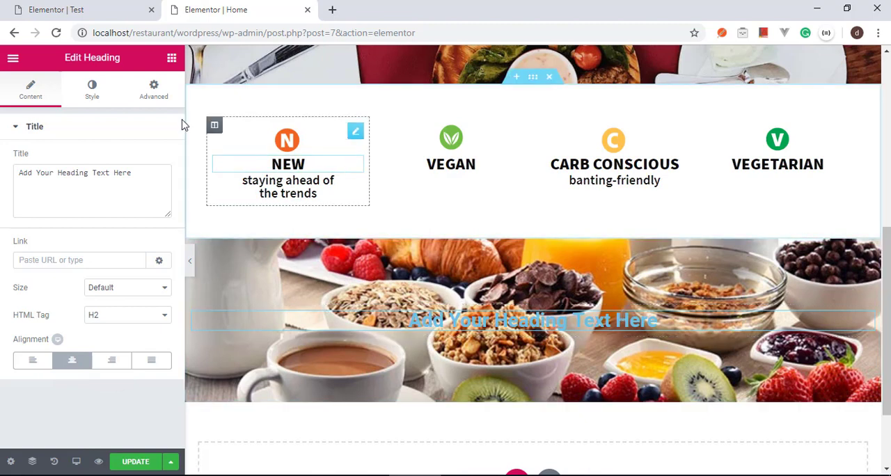
# Step: Set the text color of the breakfast section's heading to white (#ffffff)
pyautogui.click(92, 94)
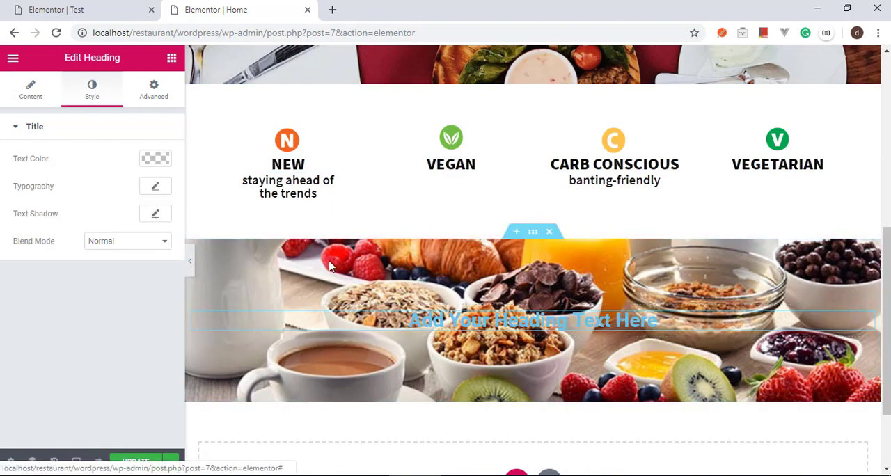
pyautogui.click(157, 160)
pyautogui.moveTo(69, 255); pyautogui.dragTo(144, 167)
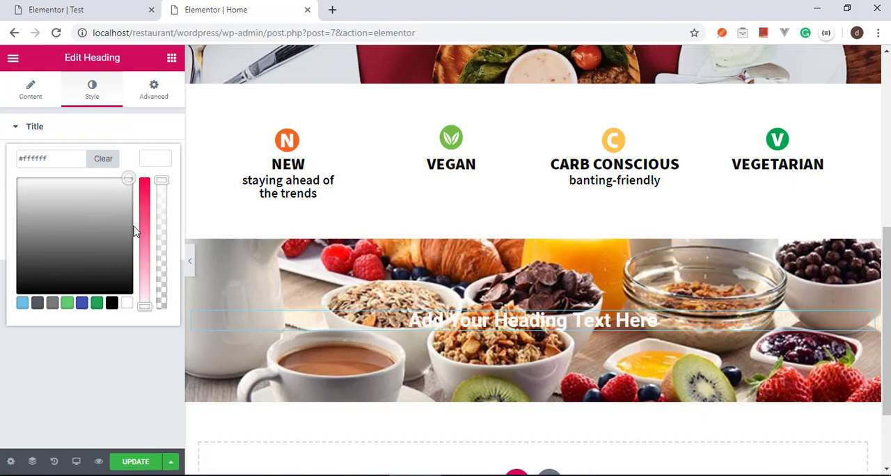
pyautogui.click(143, 357)
# Step: Set the breakfast heading's typography to Source Sans Pro, size 45 px and weight 700
pyautogui.click(155, 186)
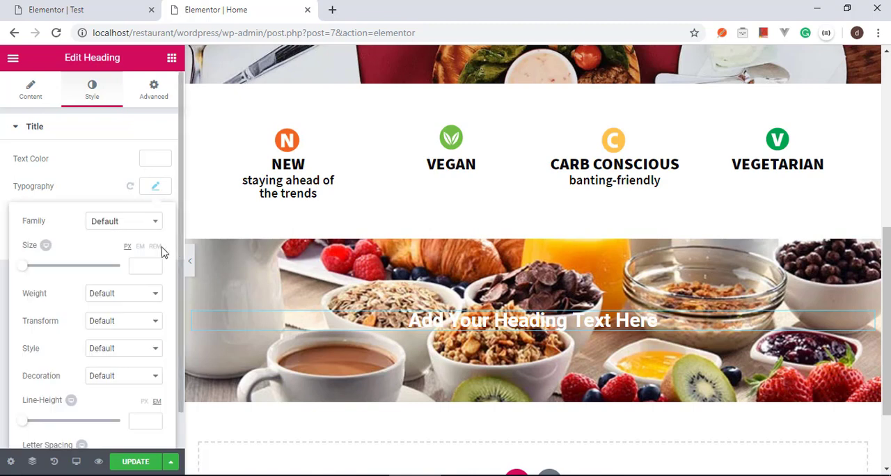
pyautogui.click(133, 222)
pyautogui.write('sour')
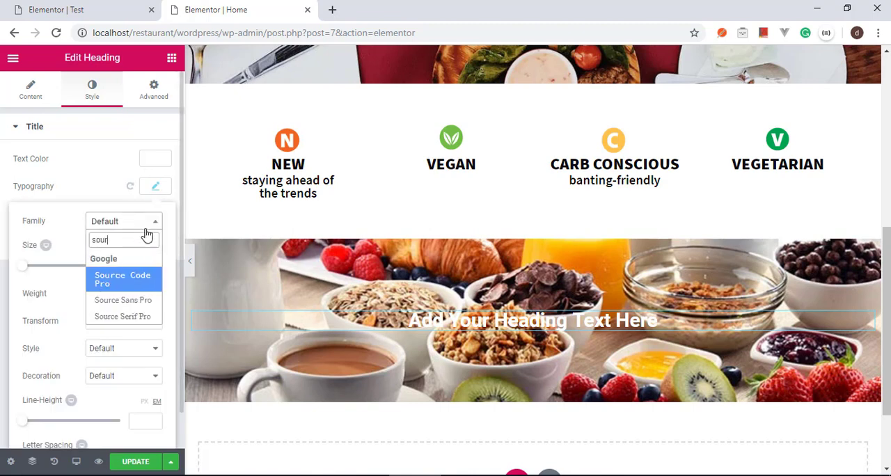
pyautogui.press('Down')
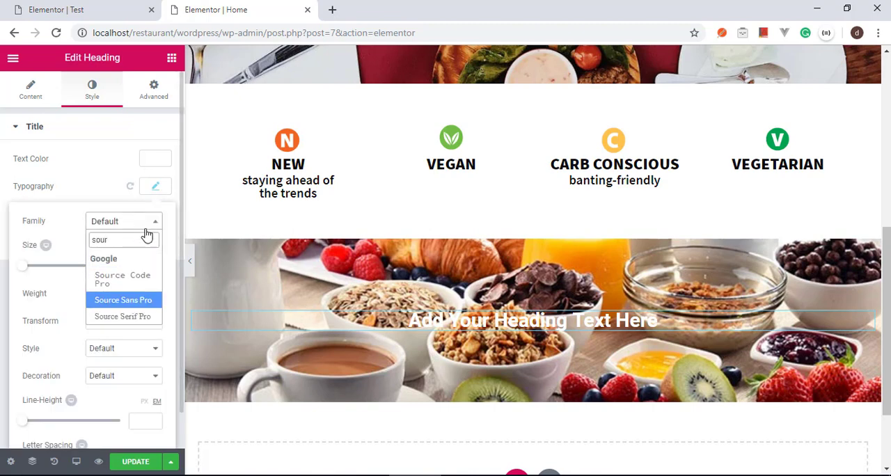
pyautogui.press('Return')
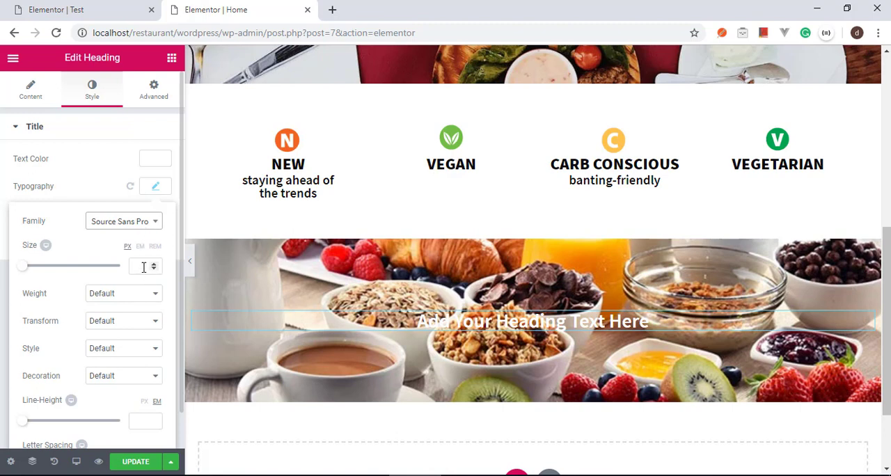
pyautogui.click(143, 268)
pyautogui.write('45')
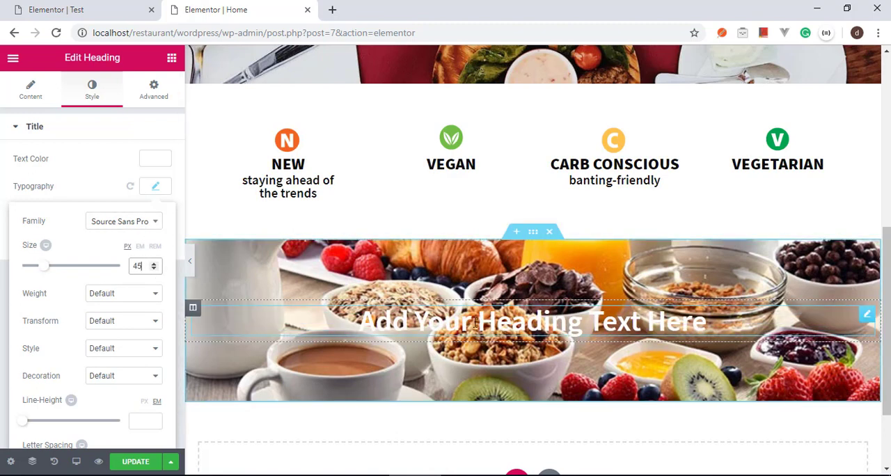
pyautogui.click(143, 294)
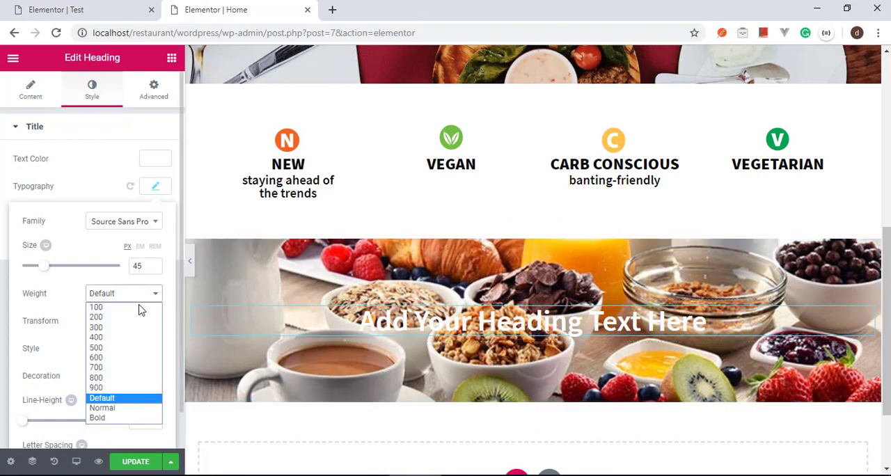
pyautogui.click(123, 368)
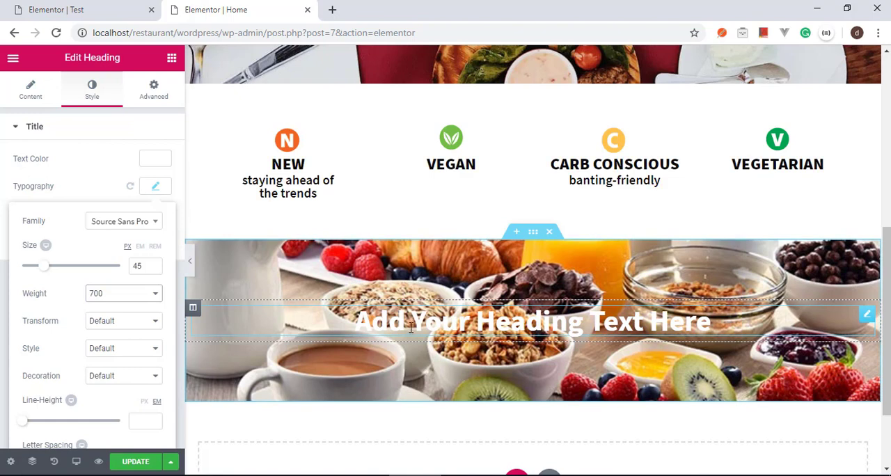
pyautogui.scroll(-1, 123, 344)
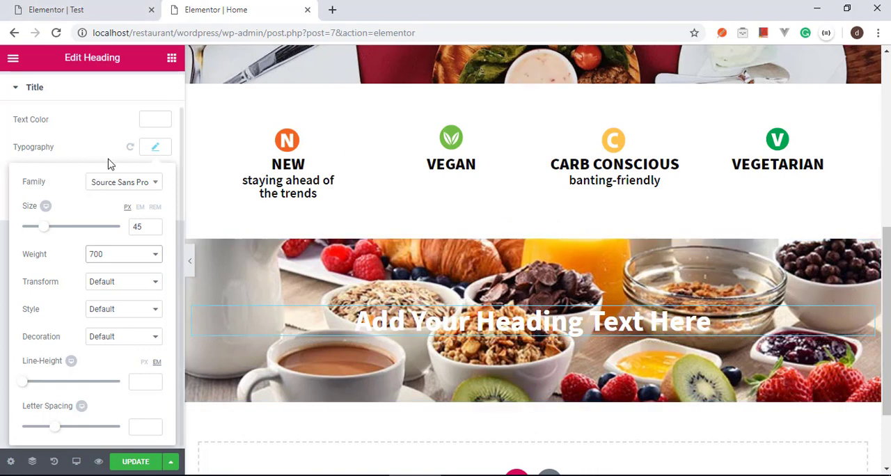
pyautogui.scroll(1, 81, 113)
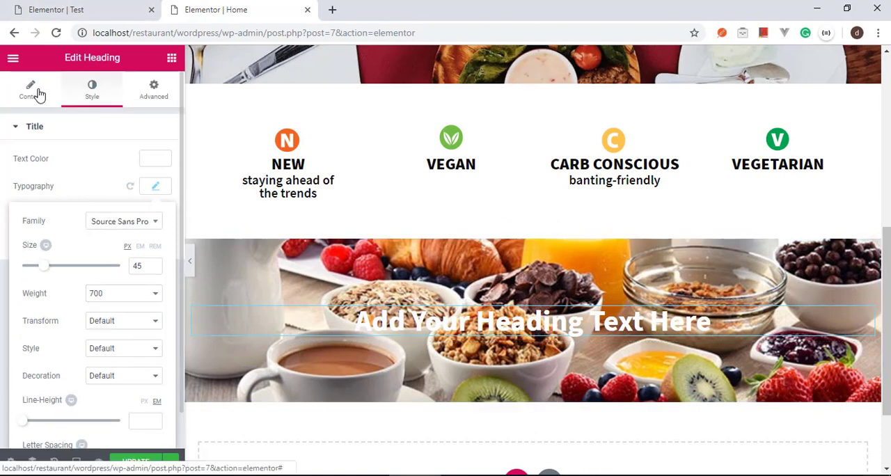
# Step: Change the heading's title to "BREAKFAST MENU" and update the page
pyautogui.click(39, 94)
pyautogui.tripleClick(111, 174)
pyautogui.press('BackSpace')
pyautogui.write('B')
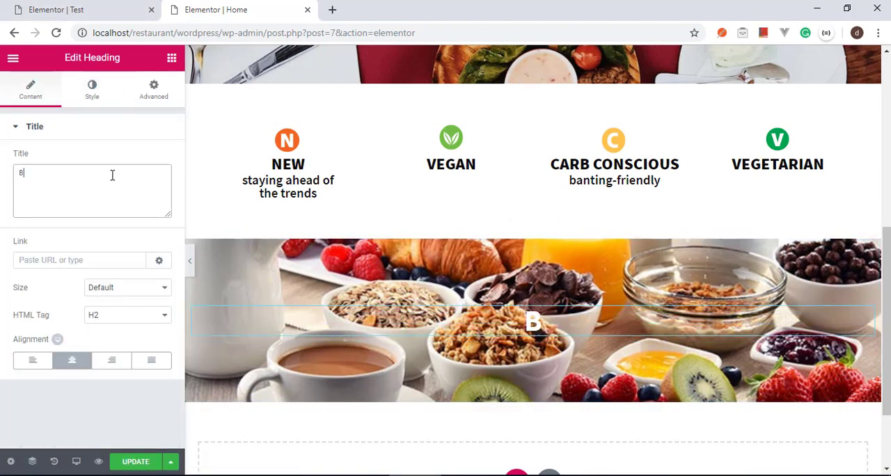
pyautogui.write('REAK')
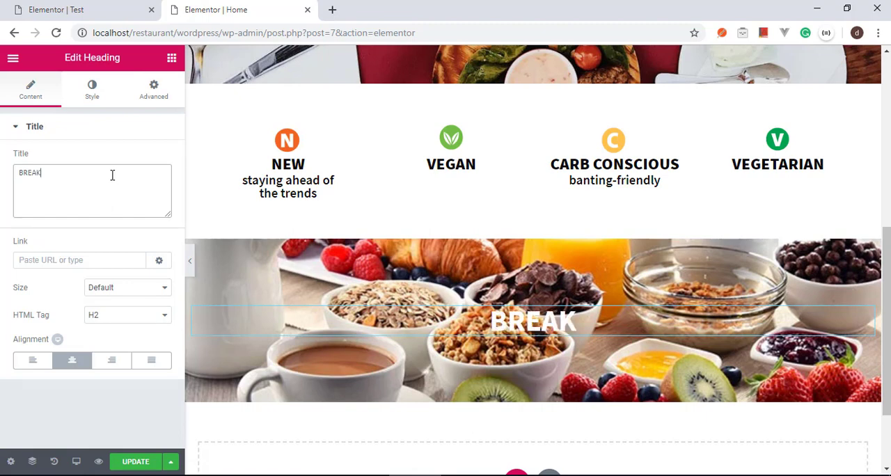
pyautogui.write('FAST MENU')
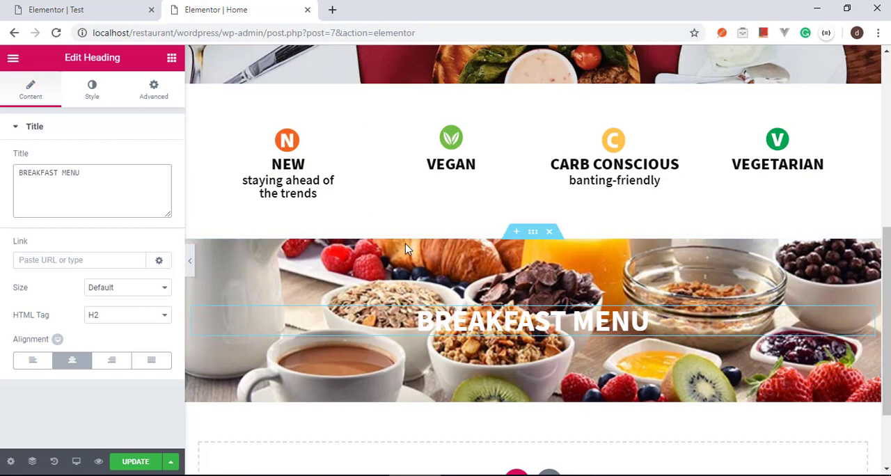
pyautogui.click(137, 462)
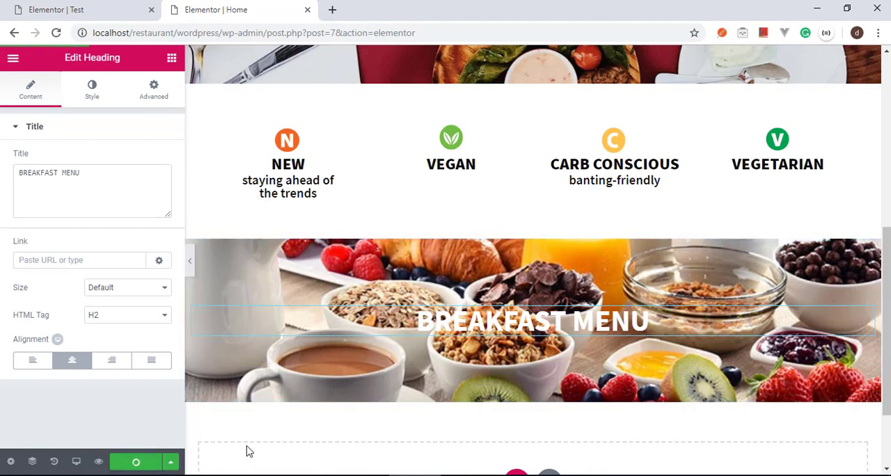
# Step: Preview the whole page at full width without the editing panel, checking the hero, food-category and breakfast sections, then restore the panel
pyautogui.click(190, 263)
pyautogui.scroll(5, 368, 333)
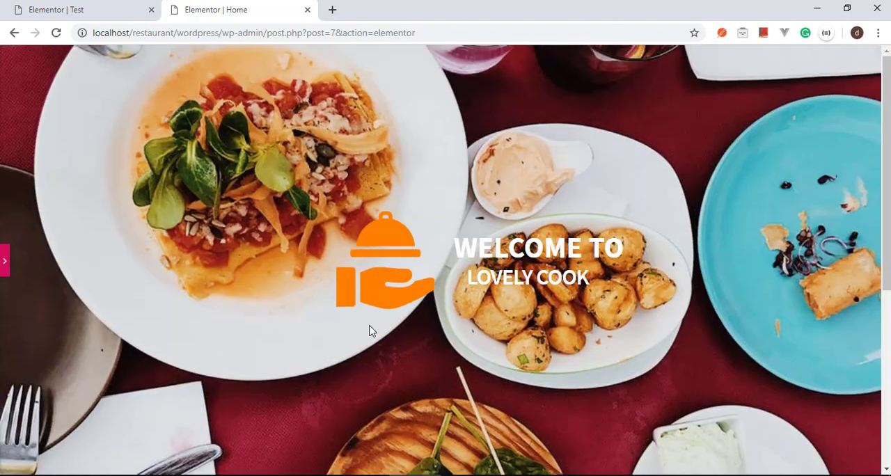
pyautogui.scroll(-5, 370, 332)
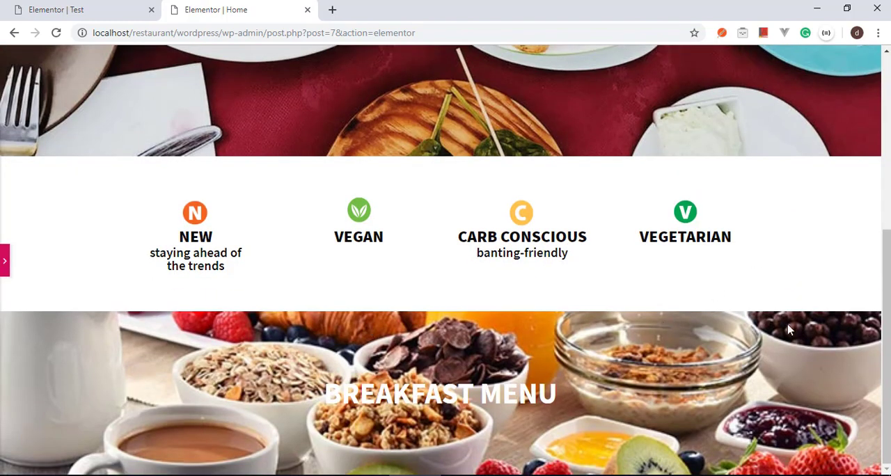
pyautogui.moveTo(886, 367); pyautogui.dragTo(888, 328)
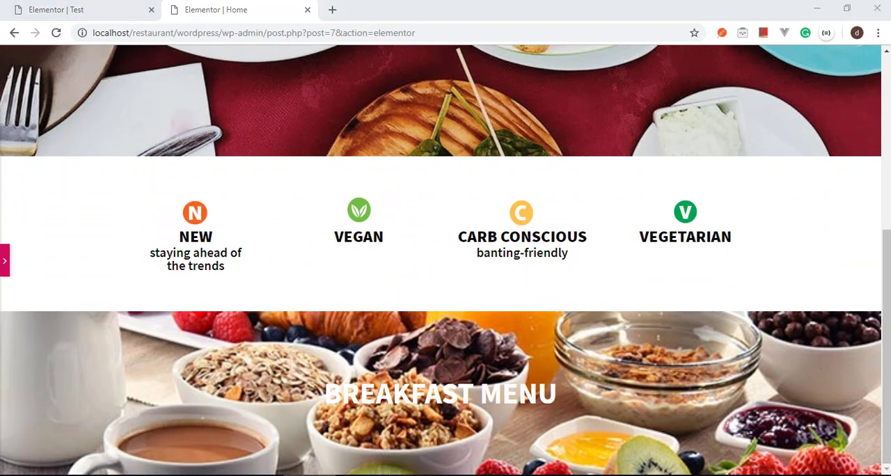
pyautogui.moveTo(887, 287); pyautogui.dragTo(869, 125)
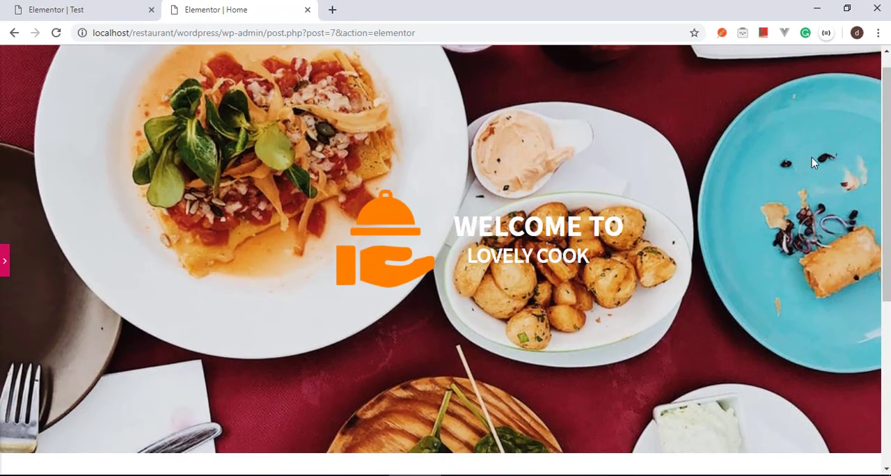
pyautogui.moveTo(887, 163); pyautogui.dragTo(888, 326)
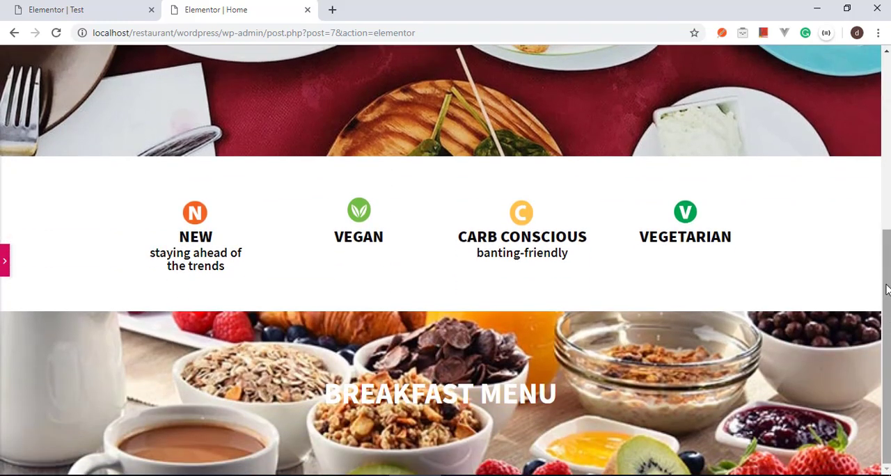
pyautogui.moveTo(888, 289); pyautogui.dragTo(789, 120)
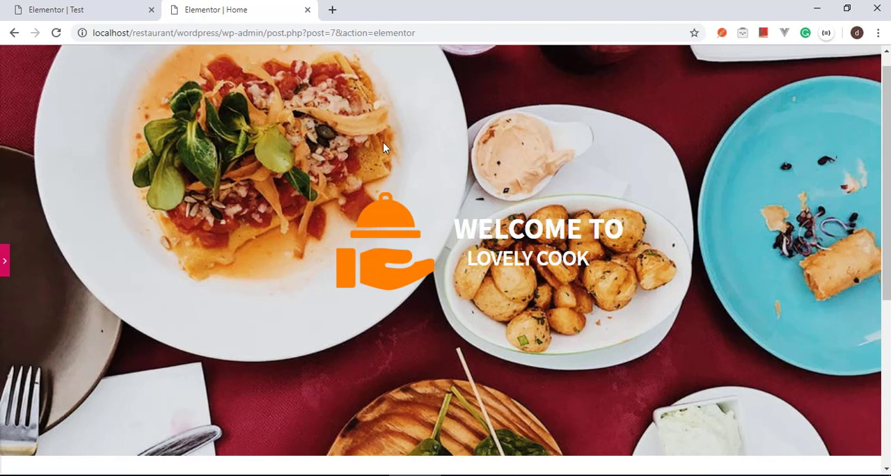
pyautogui.click(5, 263)
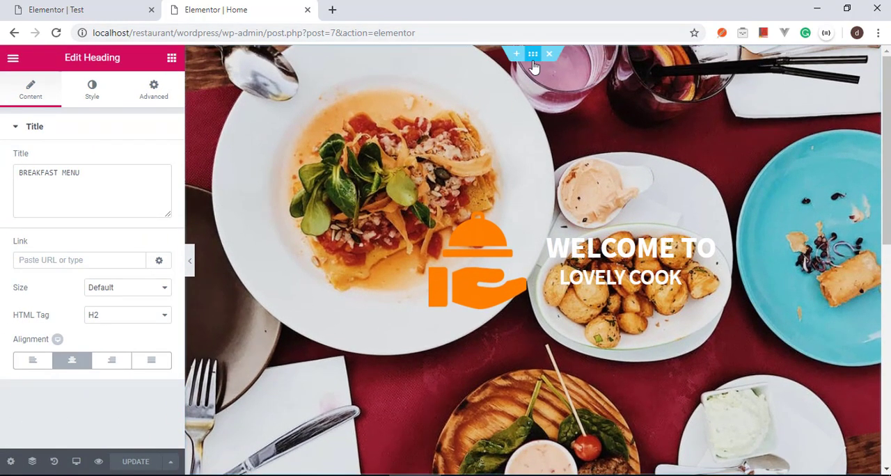
# Step: Open the hero section's style settings and enable a Classic background overlay for its normal state
pyautogui.rightClick(534, 65)
pyautogui.click(544, 69)
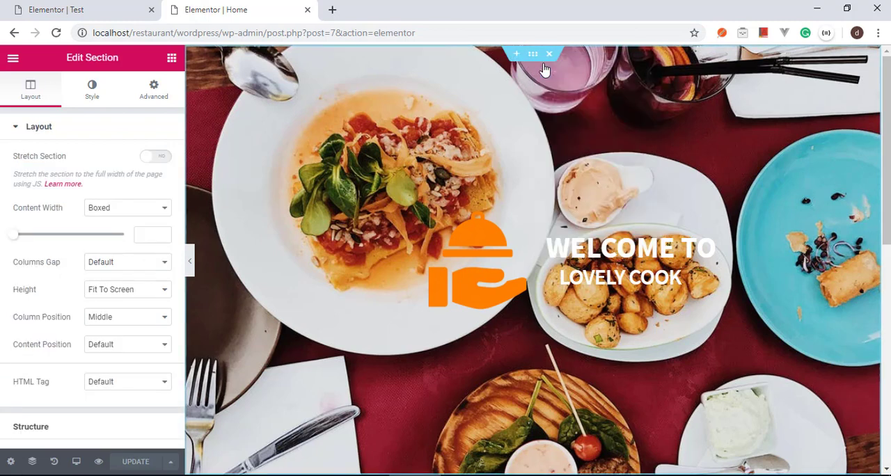
pyautogui.click(92, 92)
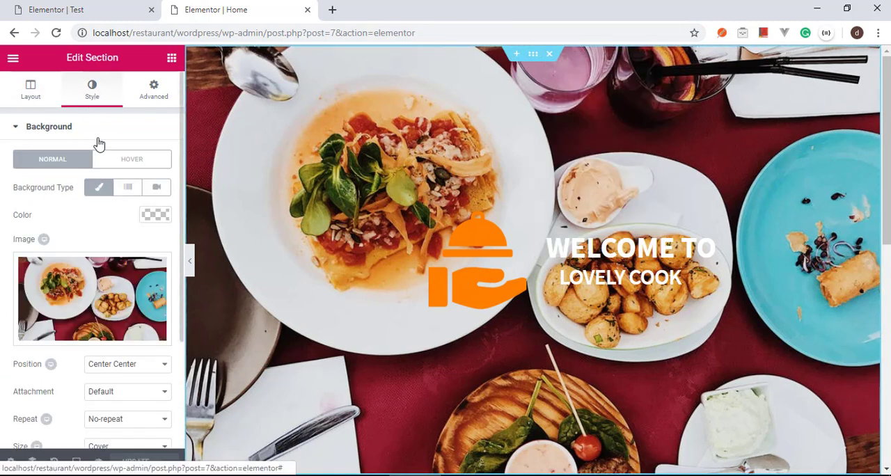
pyautogui.scroll(-2, 98, 279)
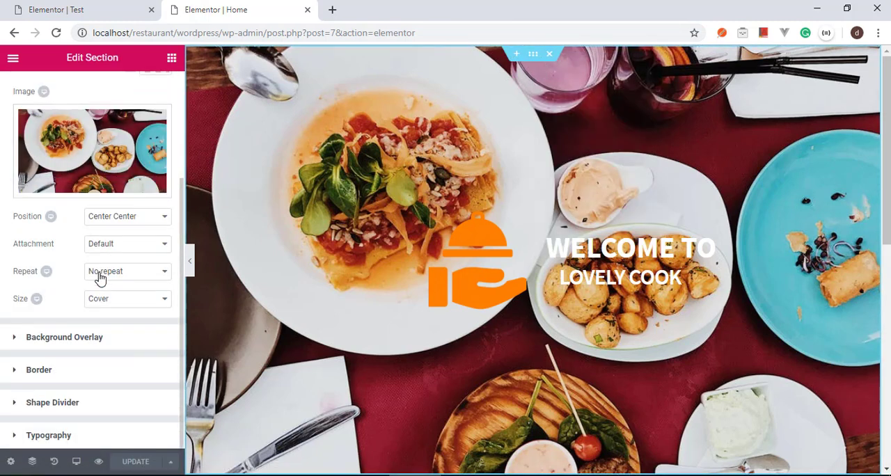
pyautogui.click(34, 340)
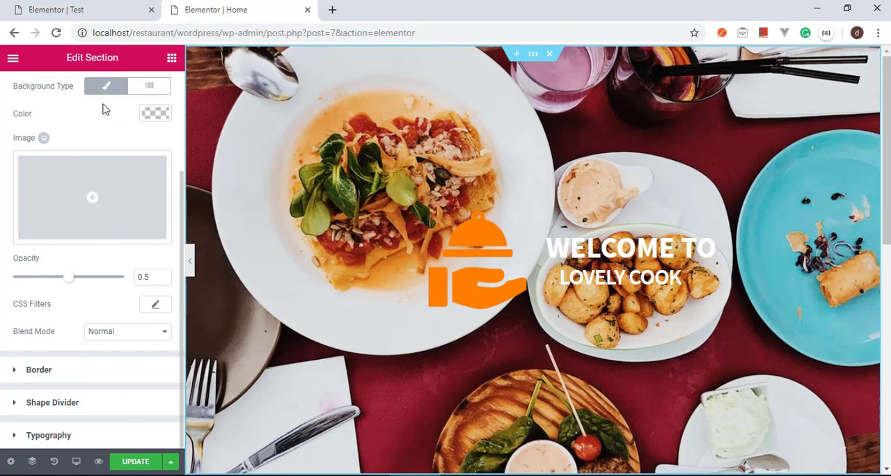
pyautogui.scroll(2, 79, 100)
pyautogui.click(107, 222)
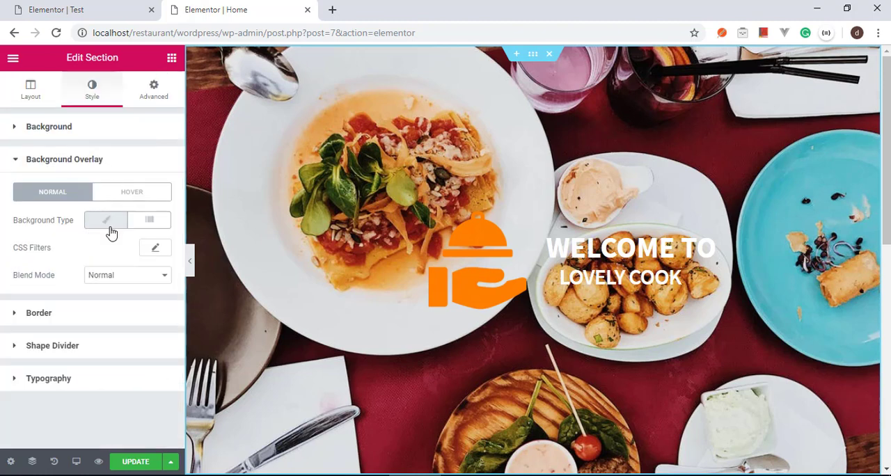
pyautogui.click(107, 221)
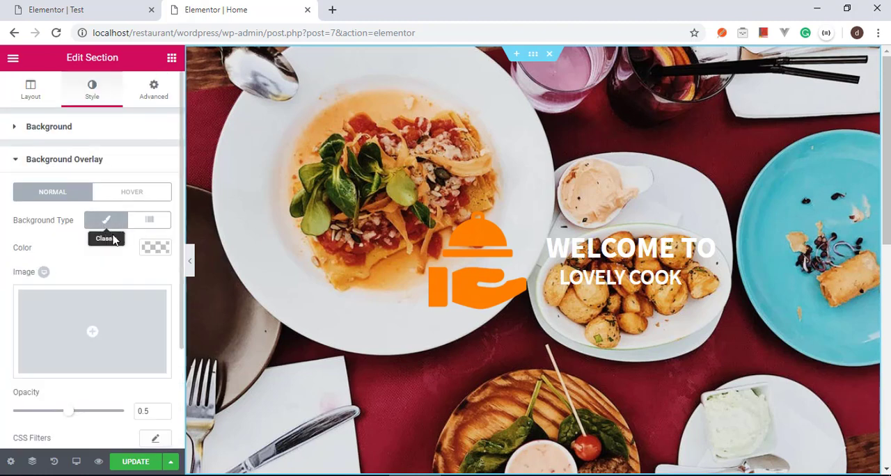
# Step: Set the hero section's background overlay color to rgba(84,84,84,0.51)
pyautogui.scroll(-2, 120, 262)
pyautogui.scroll(2, 120, 262)
pyautogui.click(156, 248)
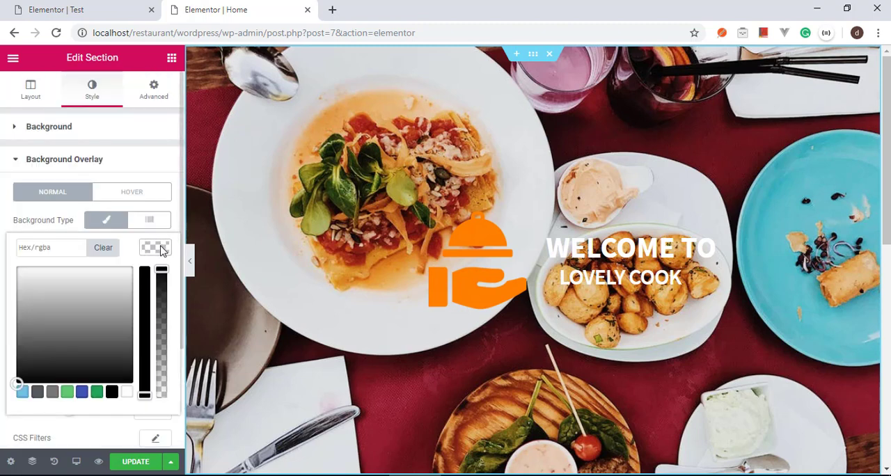
pyautogui.click(58, 249)
pyautogui.write('rgba(84,84,84,0.51)')
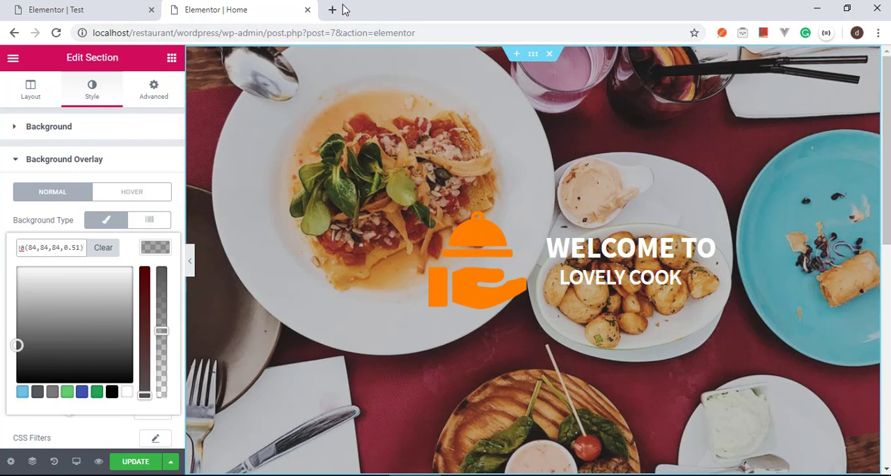
# Step: Paste the copied overlay color value into the browser's address bar to read it in full, and clear the entry
pyautogui.click(328, 31)
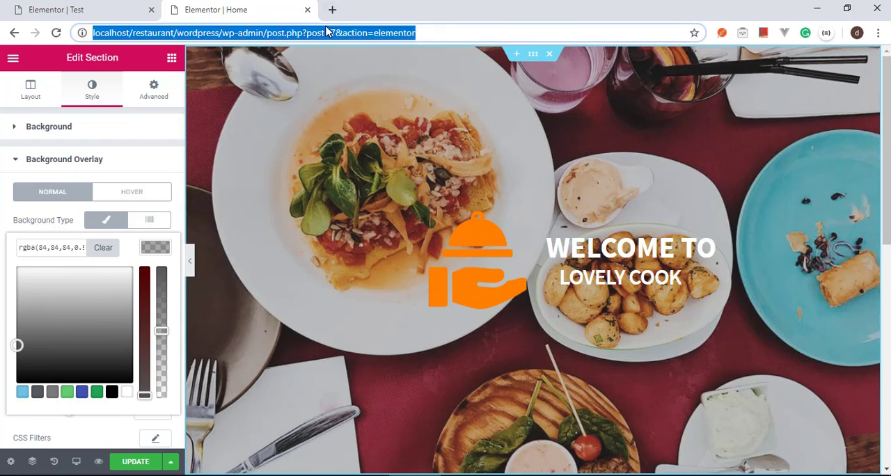
pyautogui.write('rgba(84,84,84,0.51)')
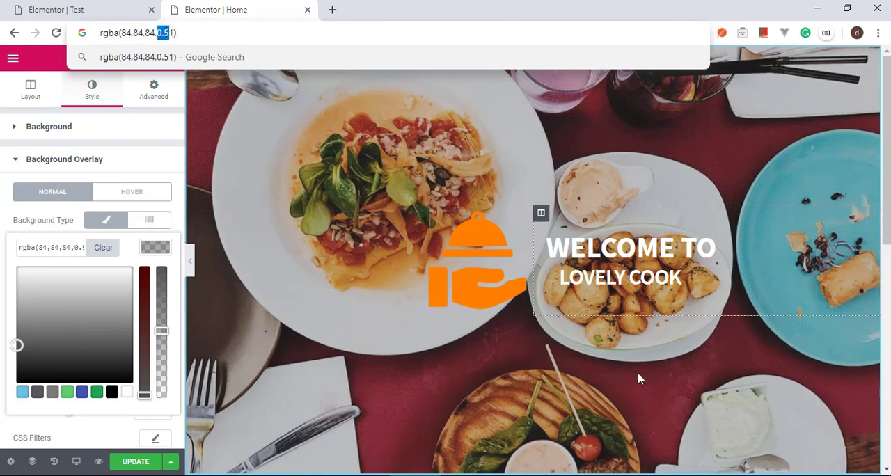
pyautogui.click(223, 30)
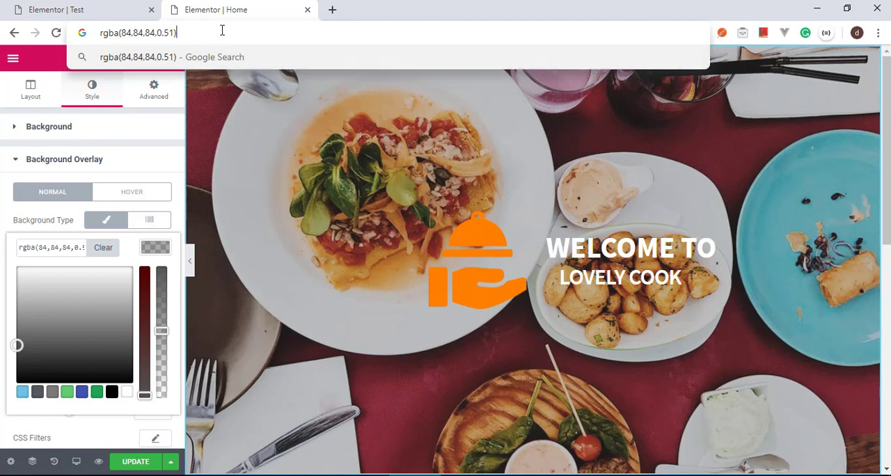
pyautogui.hotkey('ctrl', 'a')
pyautogui.hotkey('ctrl', 'c')
pyautogui.press('BackSpace')
pyautogui.click(409, 169)
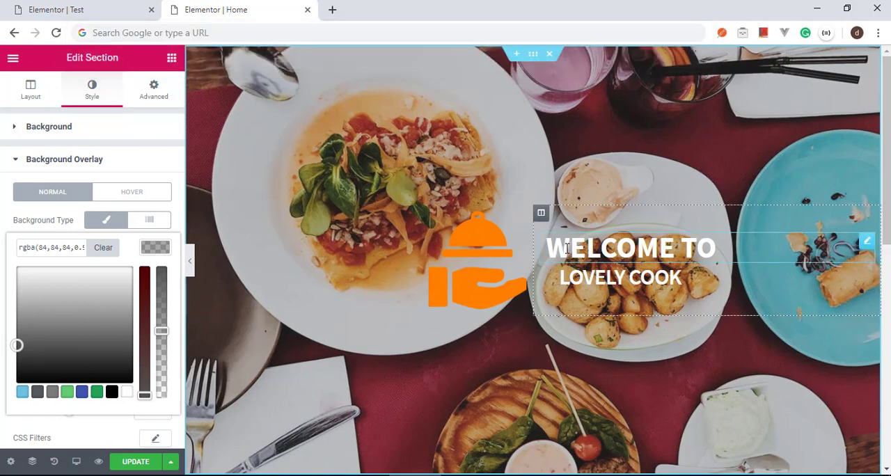
# Step: Open the BREAKFAST MENU section's style settings and enable a Classic background overlay for its normal state
pyautogui.scroll(-5, 615, 314)
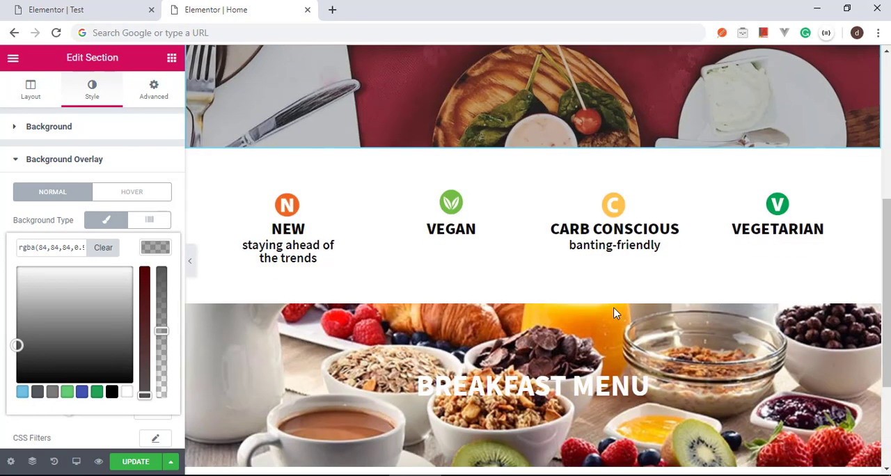
pyautogui.scroll(-2, 614, 314)
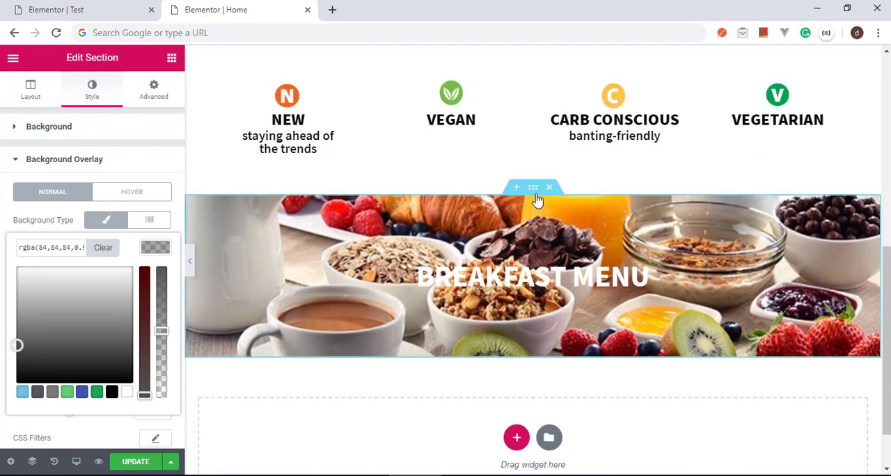
pyautogui.rightClick(537, 199)
pyautogui.click(555, 210)
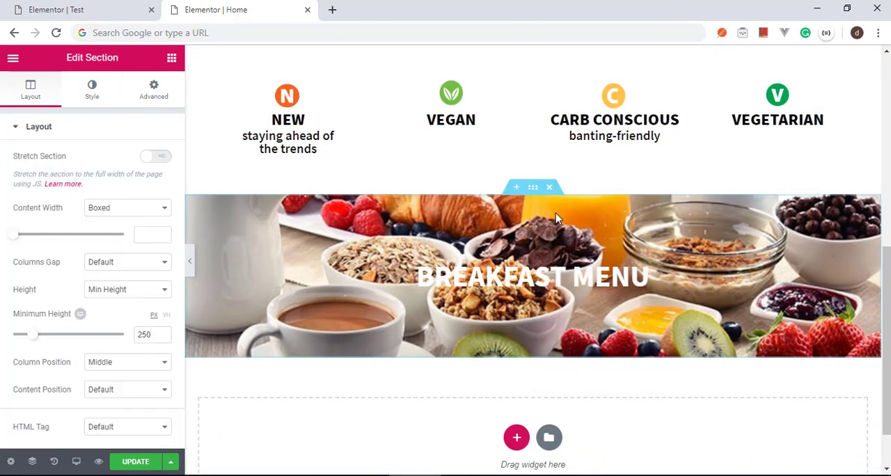
pyautogui.click(110, 103)
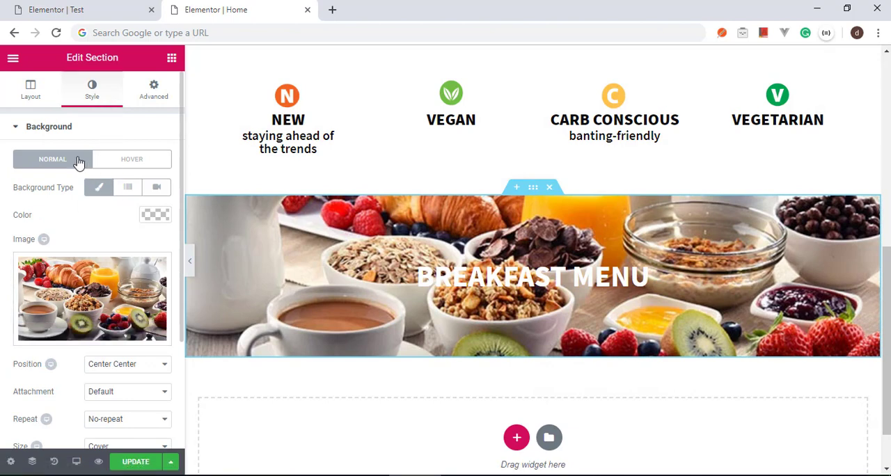
pyautogui.click(62, 132)
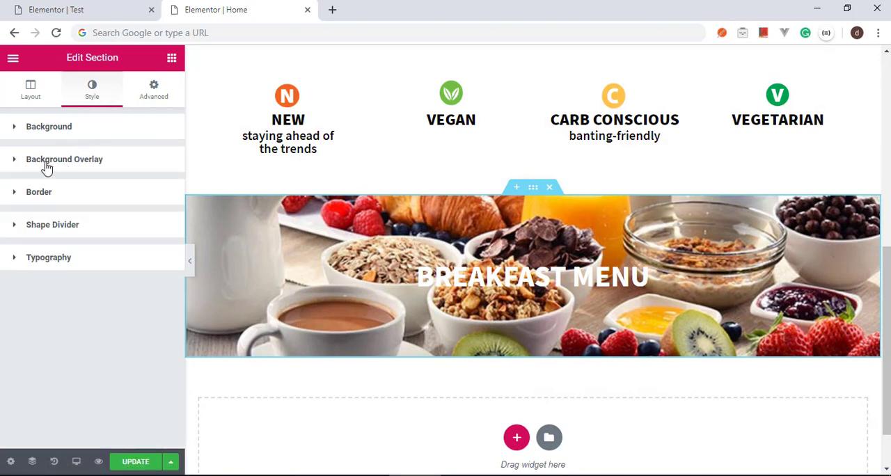
pyautogui.click(47, 166)
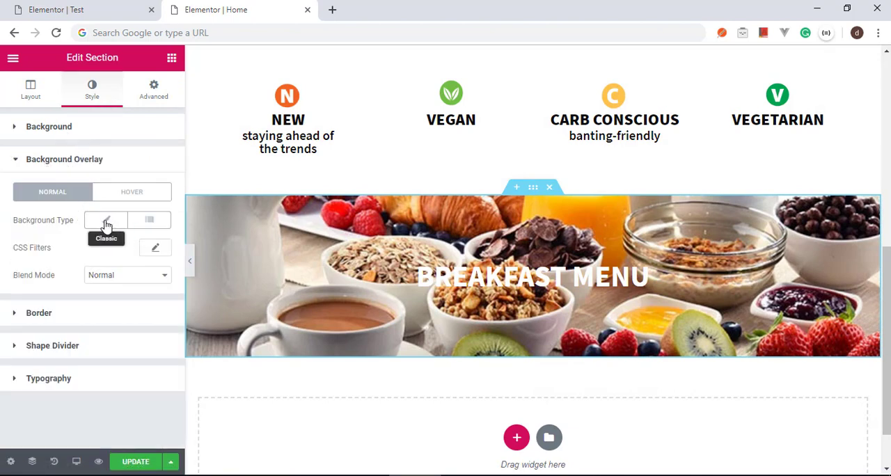
pyautogui.click(106, 225)
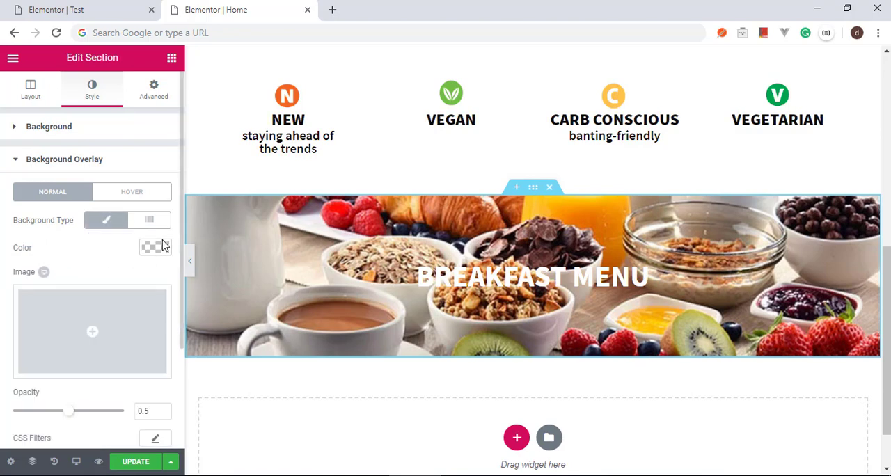
# Step: Set the BREAKFAST MENU section's overlay color to rgba(84,84,84,0.51), update the page and check both overlays
pyautogui.click(164, 245)
pyautogui.click(69, 247)
pyautogui.hotkey('ctrl', 'v')
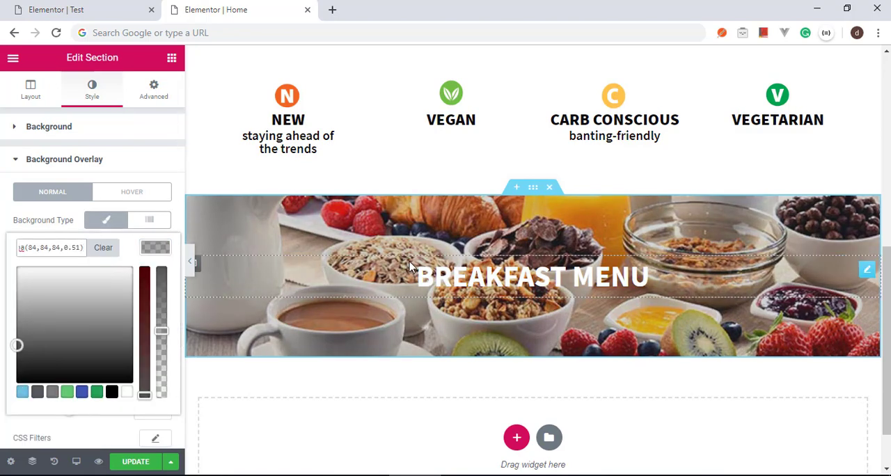
pyautogui.click(148, 463)
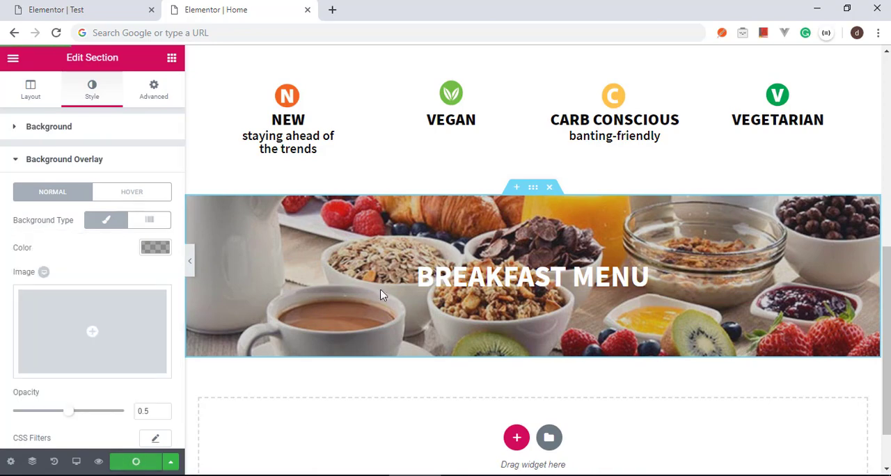
pyautogui.scroll(6, 478, 314)
pyautogui.scroll(-5, 479, 314)
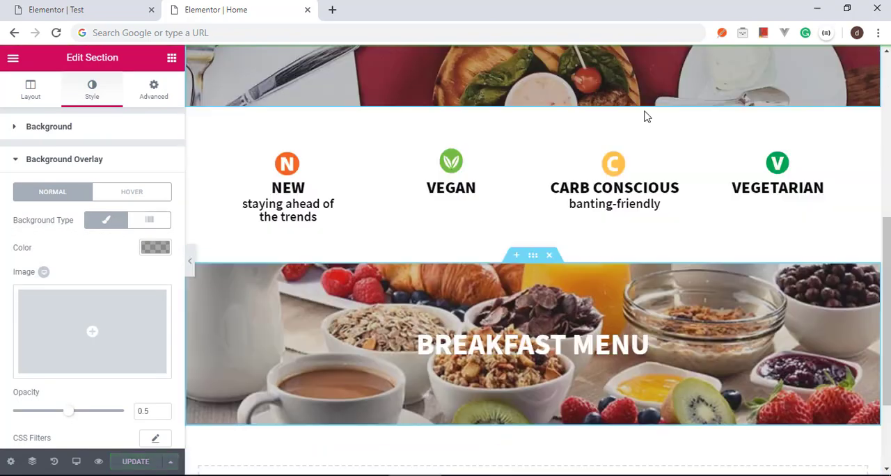
pyautogui.scroll(-2, 644, 116)
pyautogui.scroll(5, 636, 225)
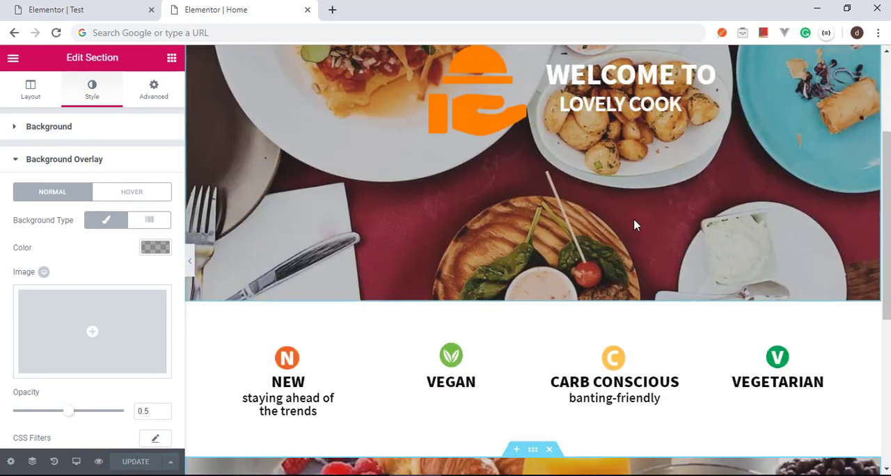
pyautogui.scroll(-5, 634, 225)
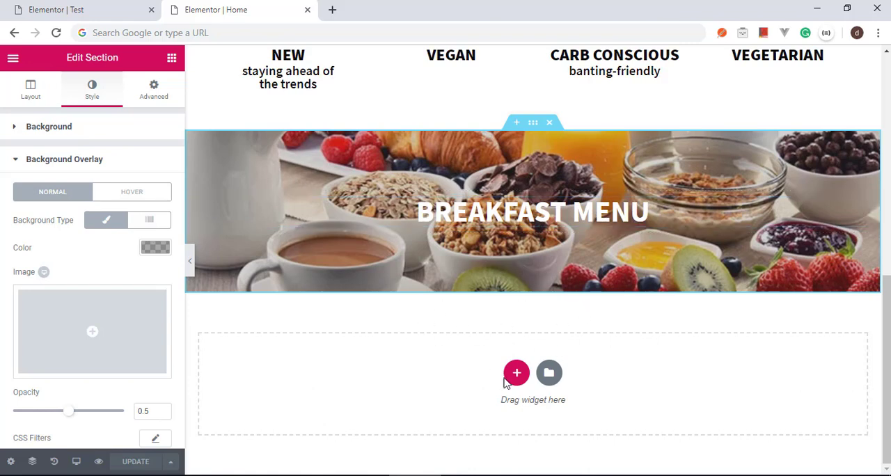
# Step: Examine the two-column breakfast menu below the banner on the Test page at full width, and return to the Home page
pyautogui.click(129, 8)
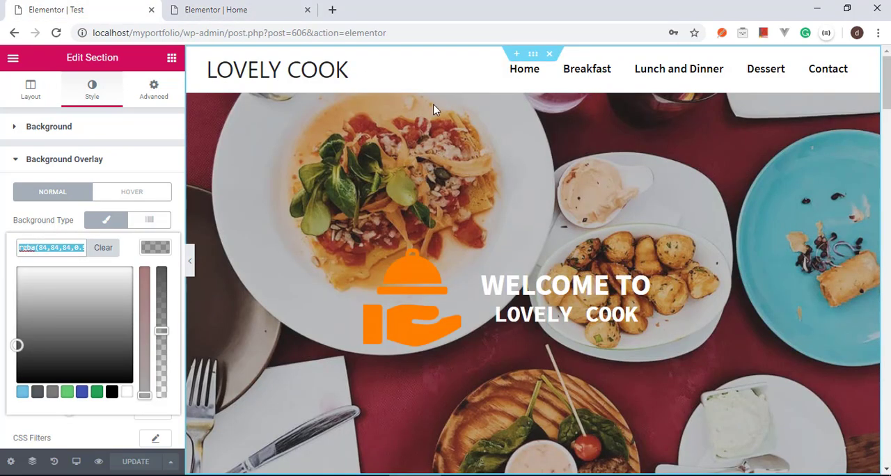
pyautogui.click(172, 59)
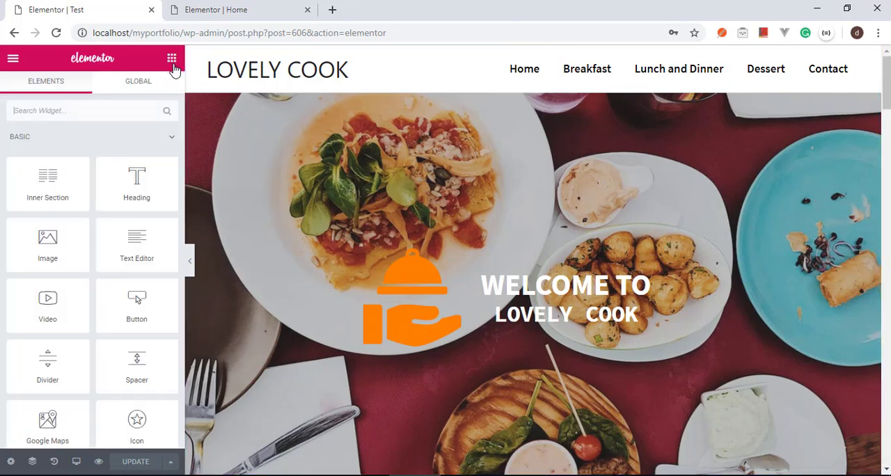
pyautogui.scroll(-5, 232, 309)
pyautogui.click(190, 264)
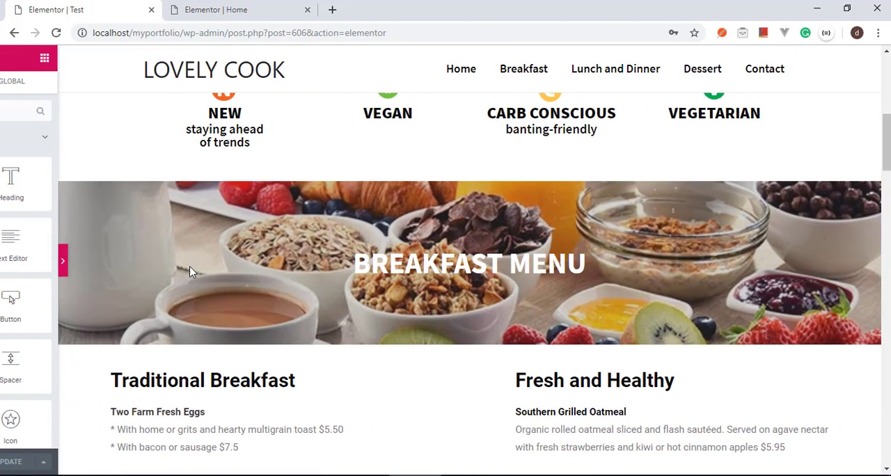
pyautogui.scroll(-5, 331, 328)
pyautogui.scroll(3, 336, 328)
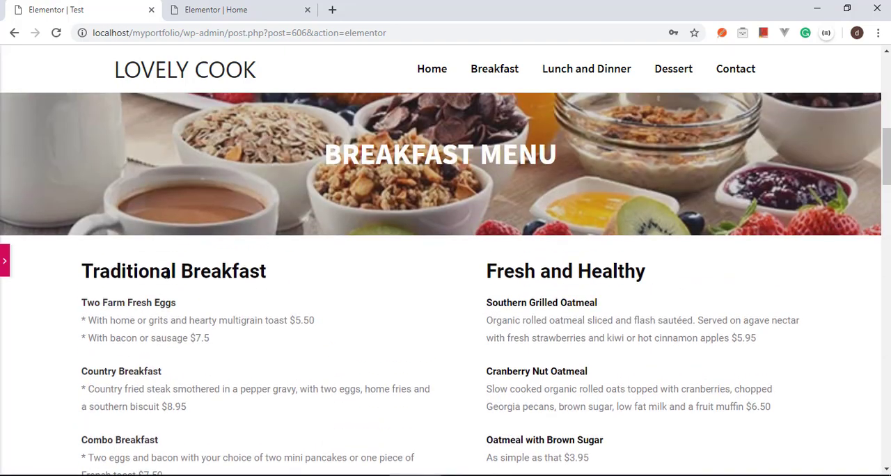
pyautogui.scroll(-3, 514, 431)
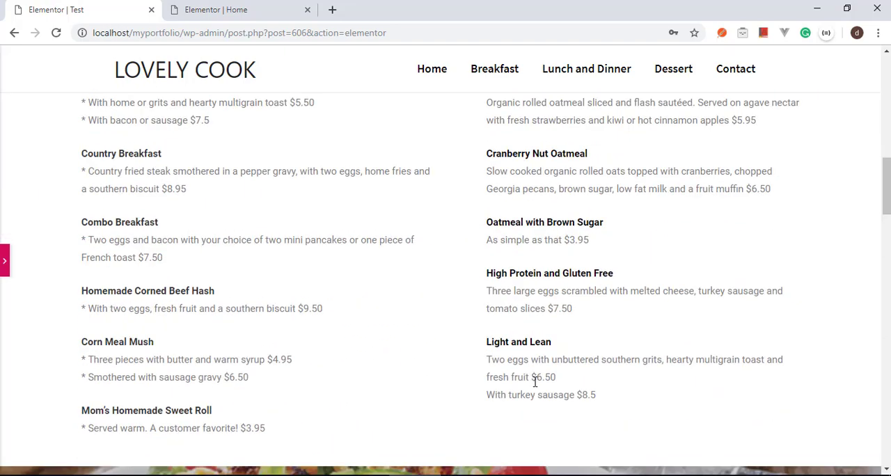
pyautogui.scroll(3, 535, 381)
pyautogui.click(249, 18)
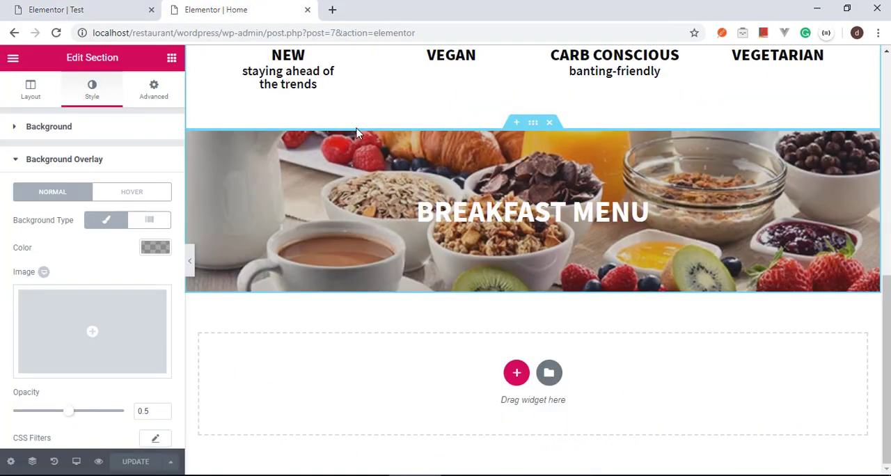